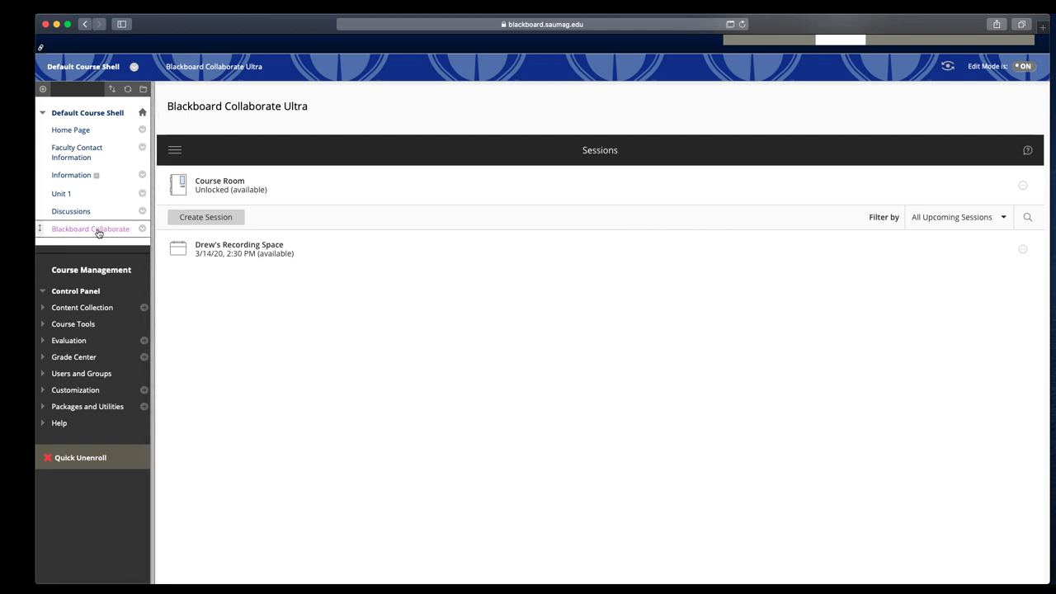
Expand the Course Tools list in the Control Panel and look for the Blackboard Collaborate Ultra entry
{"action": "left_click_drag", "start_coordinate": [98, 232], "coordinate": [94, 276]}
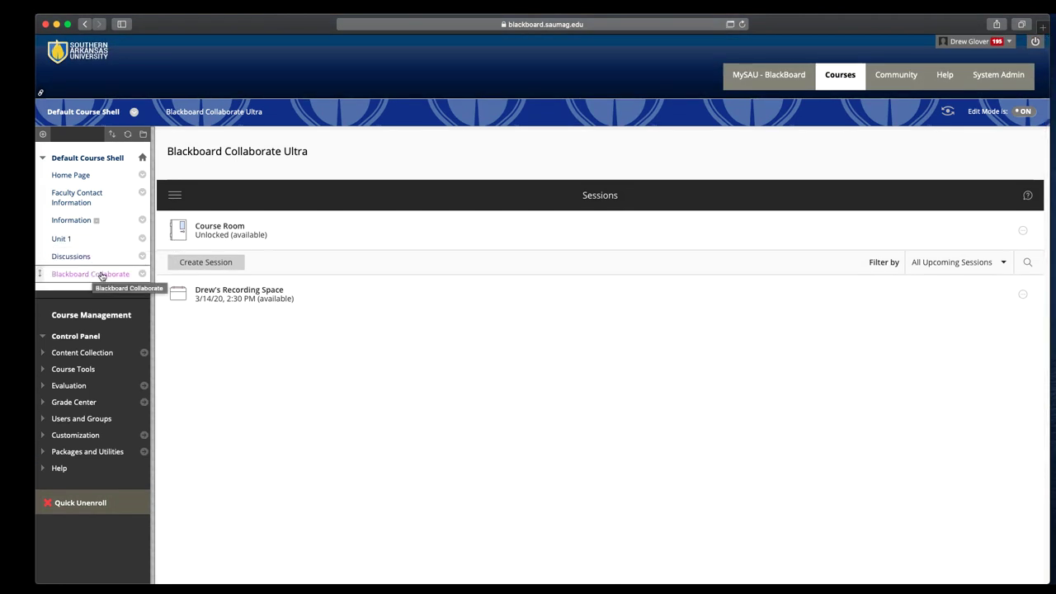
{"action": "scroll", "coordinate": [93, 365], "scroll_direction": "down", "scroll_amount": 1}
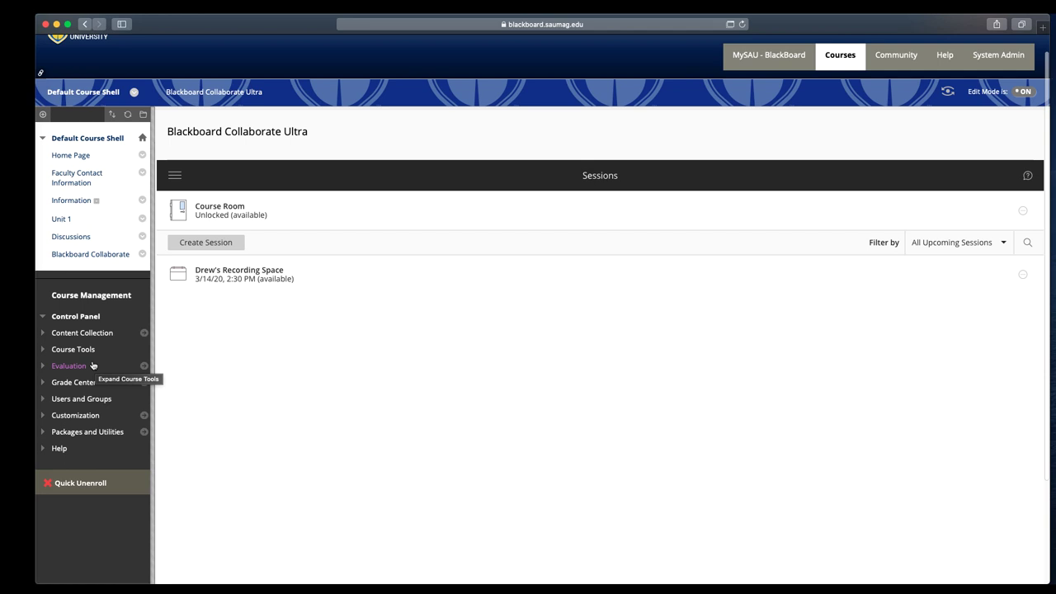
{"action": "left_click", "coordinate": [88, 353]}
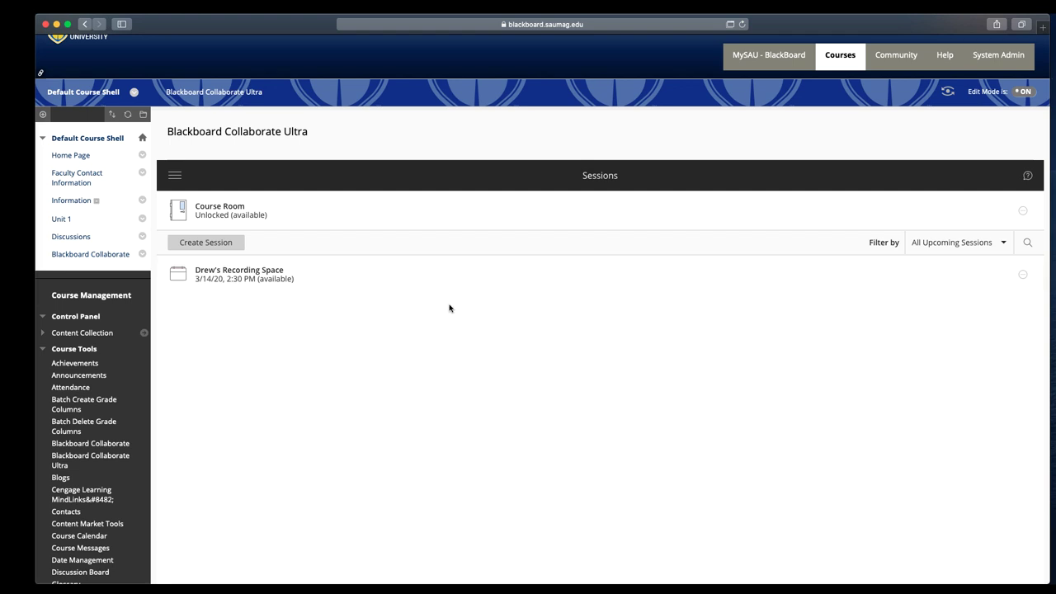
{"action": "scroll", "coordinate": [450, 307], "scroll_direction": "down", "scroll_amount": 2}
{"action": "scroll", "coordinate": [450, 307], "scroll_direction": "up", "scroll_amount": 3}
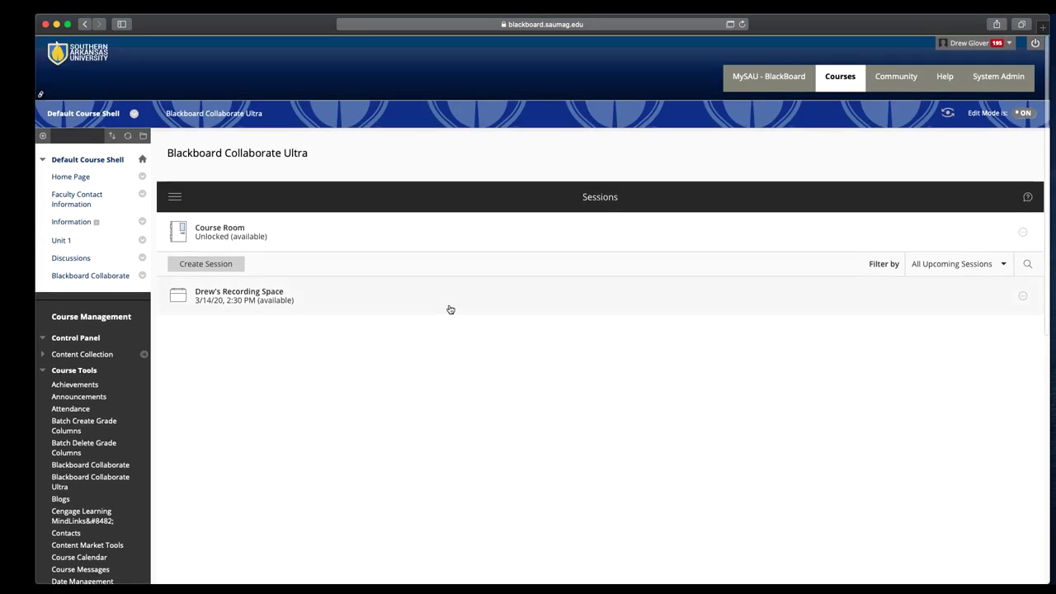
Join the Course Room with microphone access allowed and confirm the audio test using the Built-in Microphone
{"action": "left_click", "coordinate": [318, 235]}
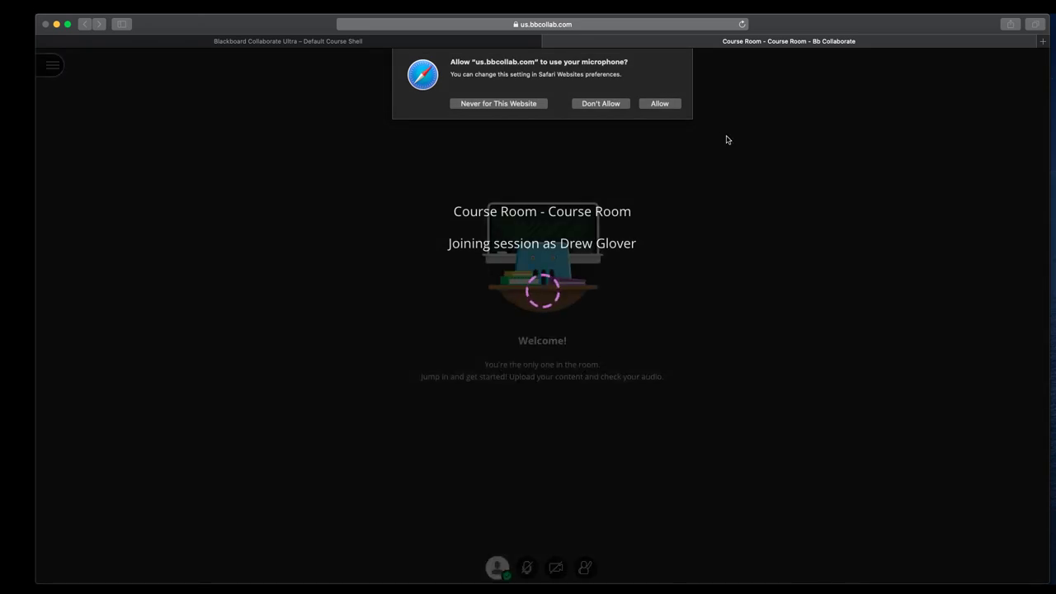
{"action": "left_click", "coordinate": [659, 104]}
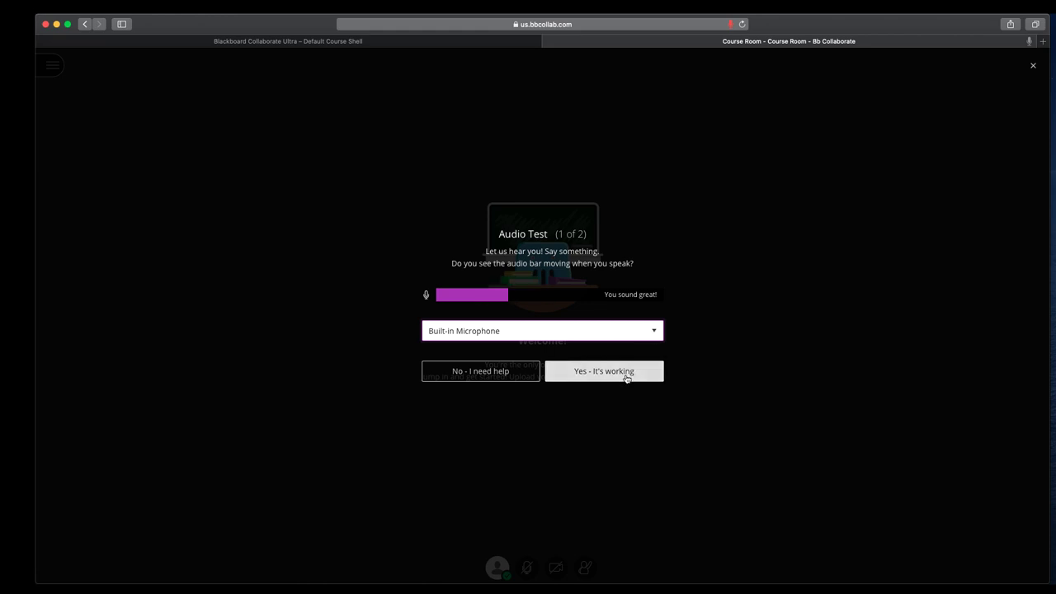
{"action": "left_click", "coordinate": [642, 331]}
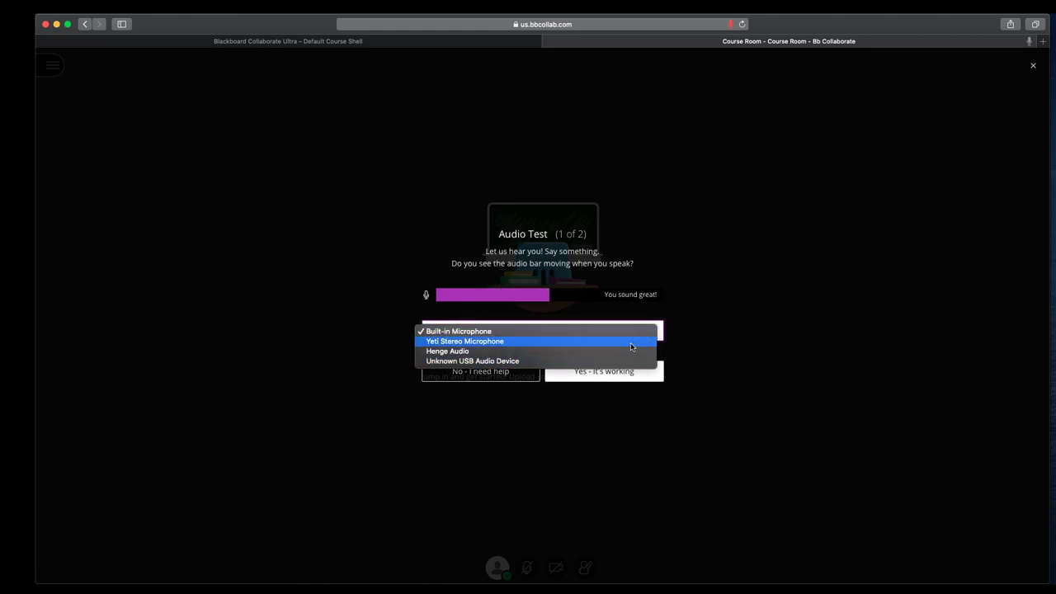
{"action": "left_click", "coordinate": [640, 332]}
{"action": "left_click", "coordinate": [632, 372]}
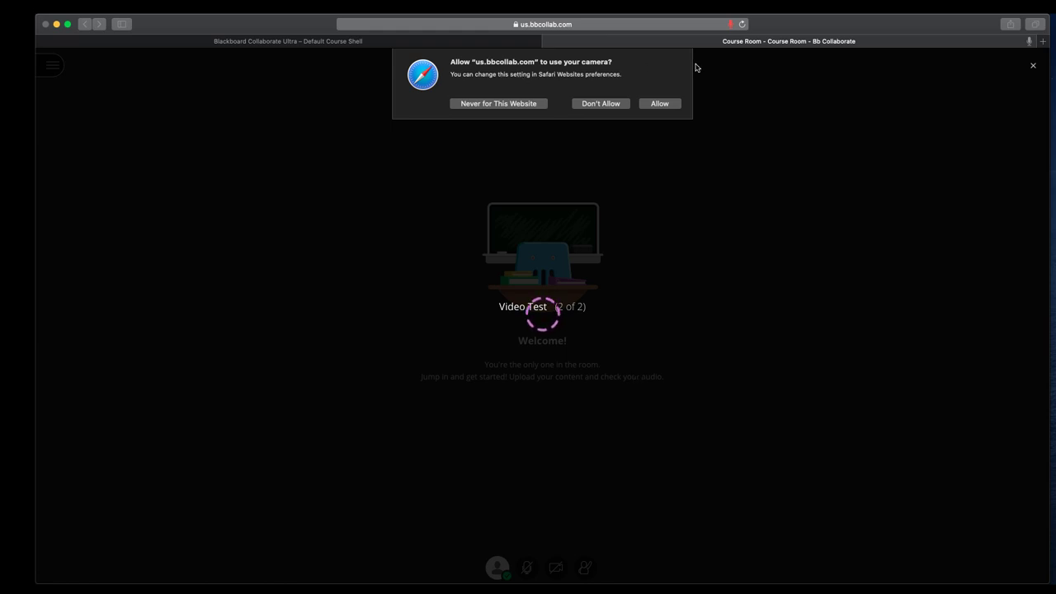
Allow camera access to complete the video test, and postpone the introductory Collaborate tutorial
{"action": "left_click", "coordinate": [659, 104]}
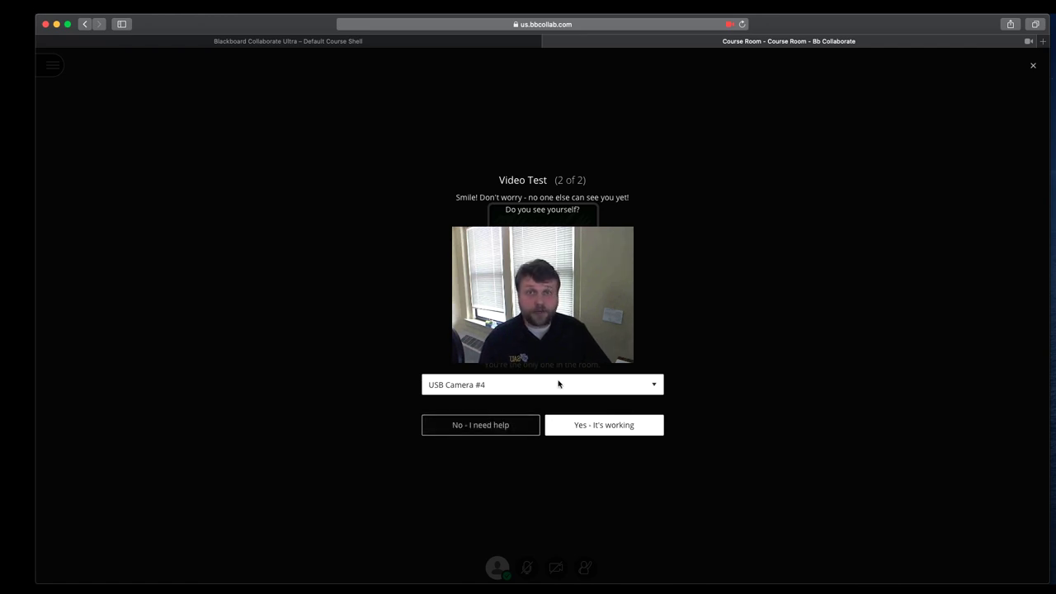
{"action": "left_click", "coordinate": [604, 425]}
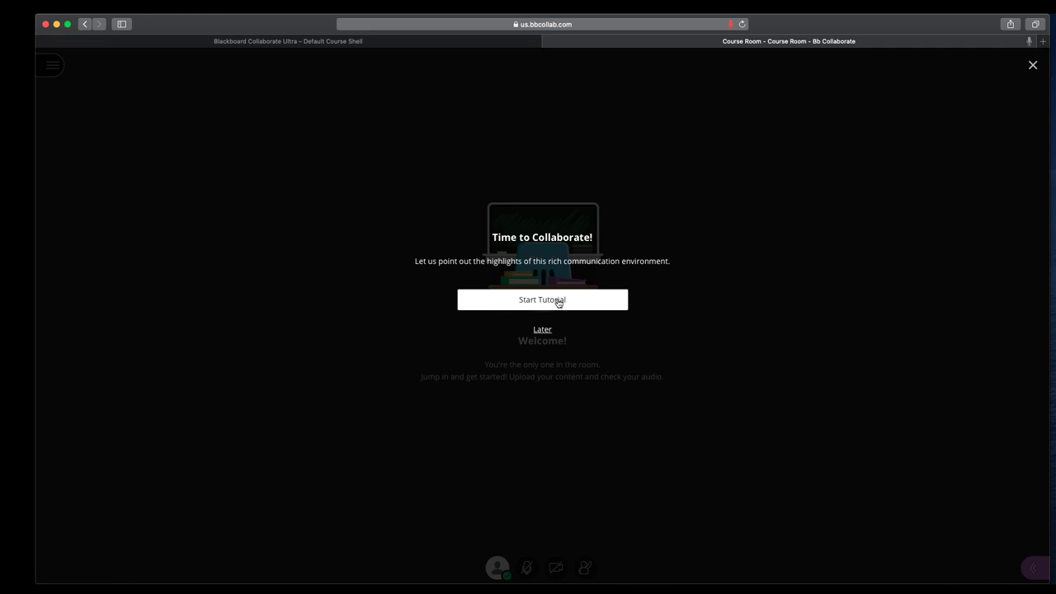
{"action": "left_click", "coordinate": [544, 332]}
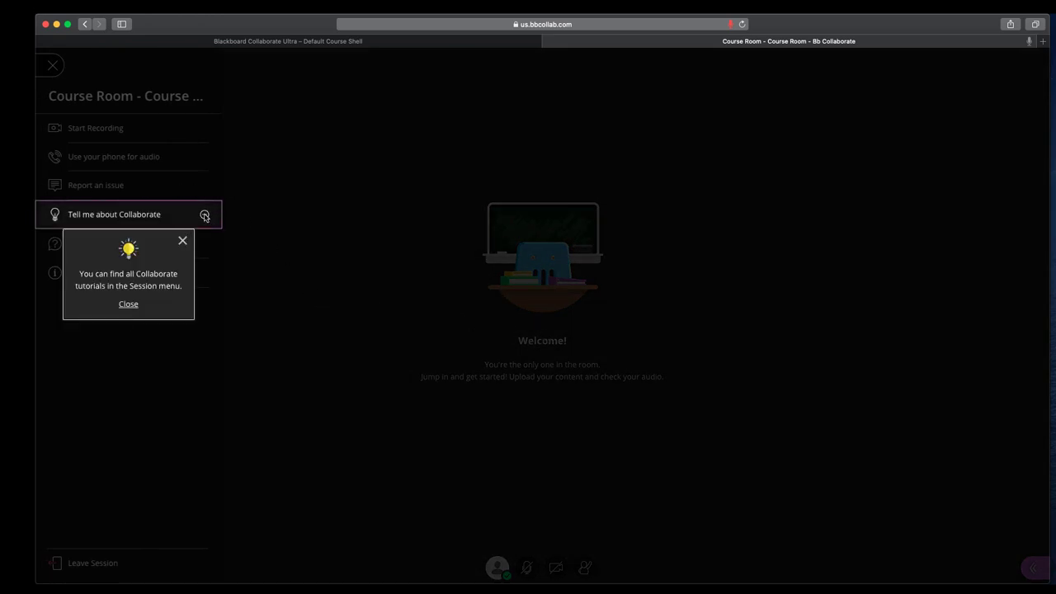
{"action": "left_click", "coordinate": [182, 240]}
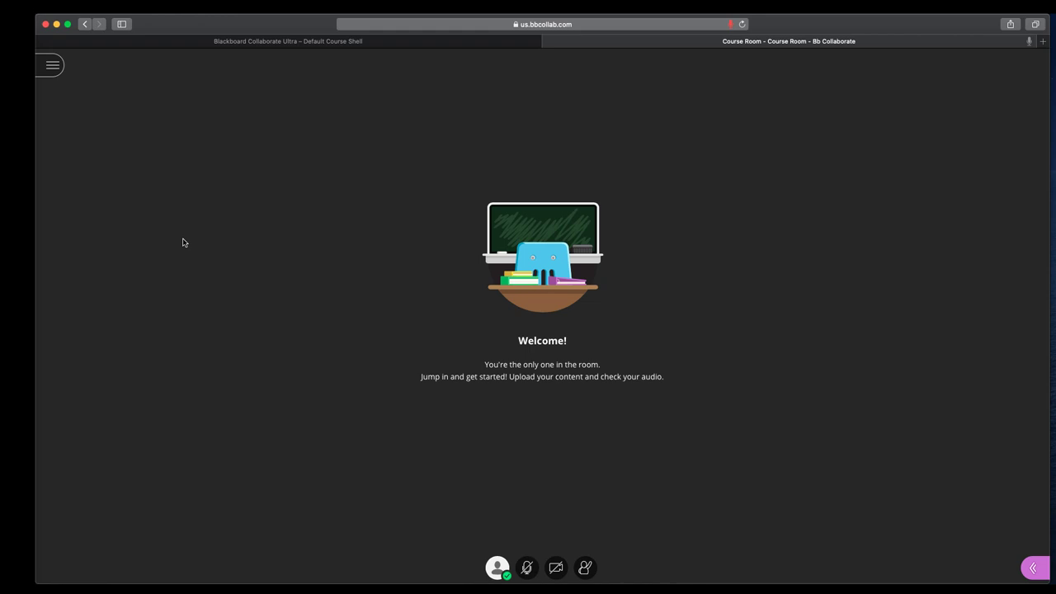
Review the session menu options and the moderator's own status and feedback choices, closing both
{"action": "left_click", "coordinate": [59, 72]}
{"action": "left_click", "coordinate": [56, 71]}
{"action": "left_click", "coordinate": [52, 71]}
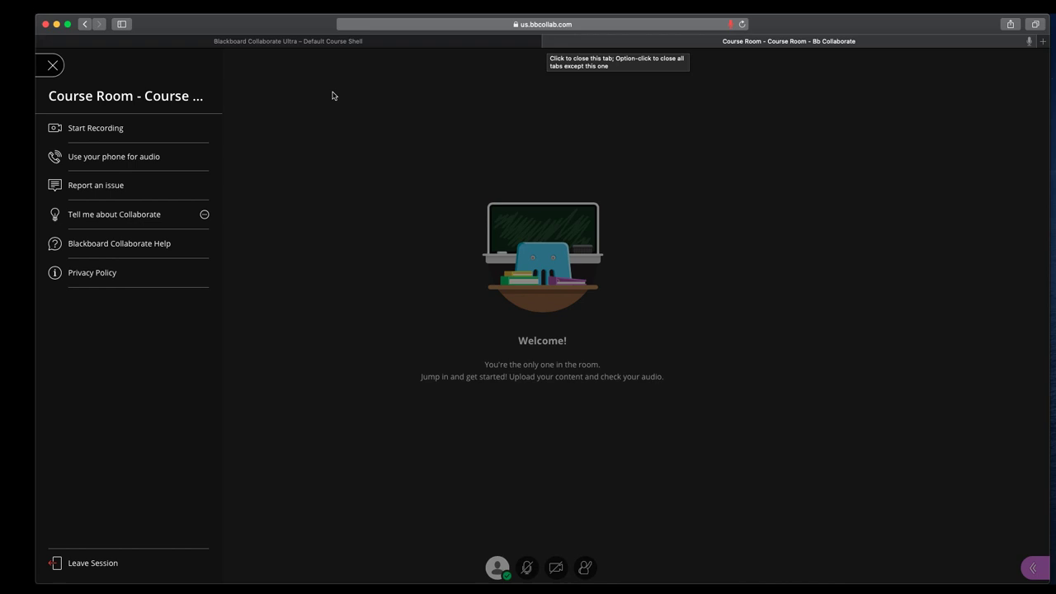
{"action": "left_click", "coordinate": [50, 68]}
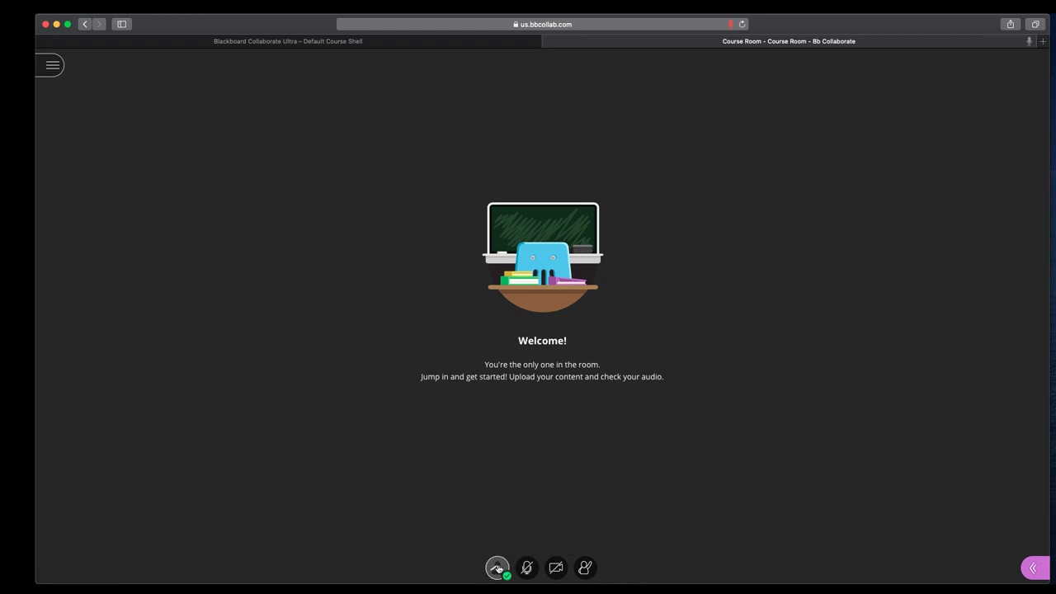
{"action": "left_click", "coordinate": [497, 567]}
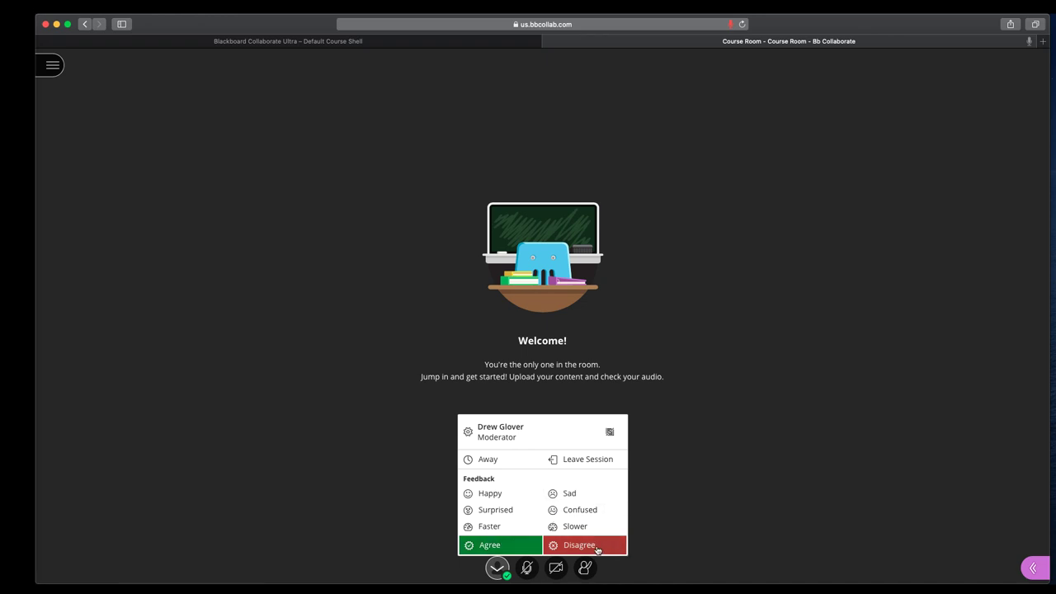
{"action": "left_click", "coordinate": [705, 523]}
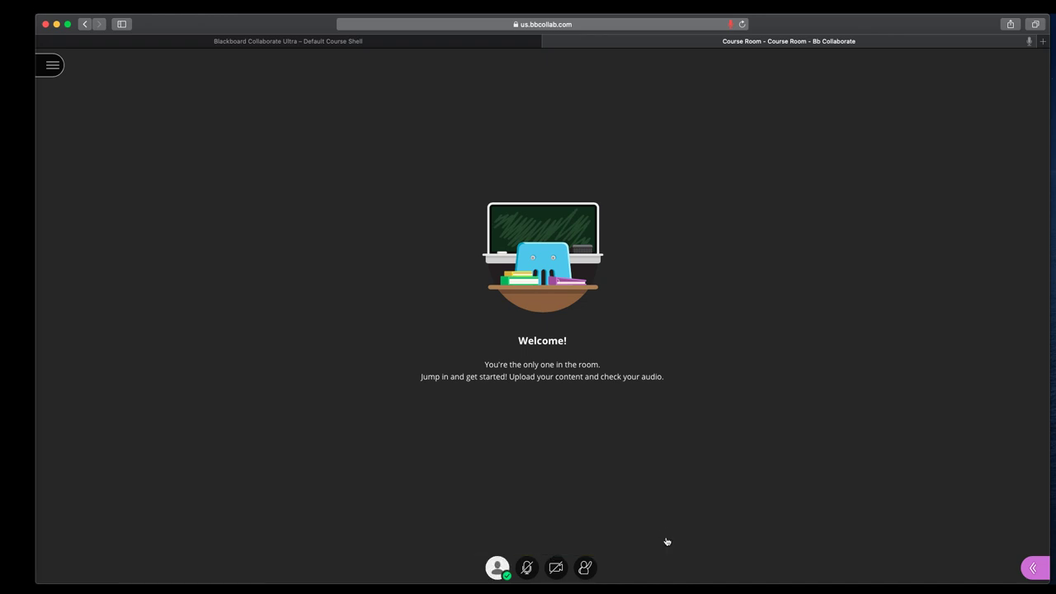
Try out the microphone by unmuting and muting it, and raise and lower the hand
{"action": "left_click", "coordinate": [527, 569]}
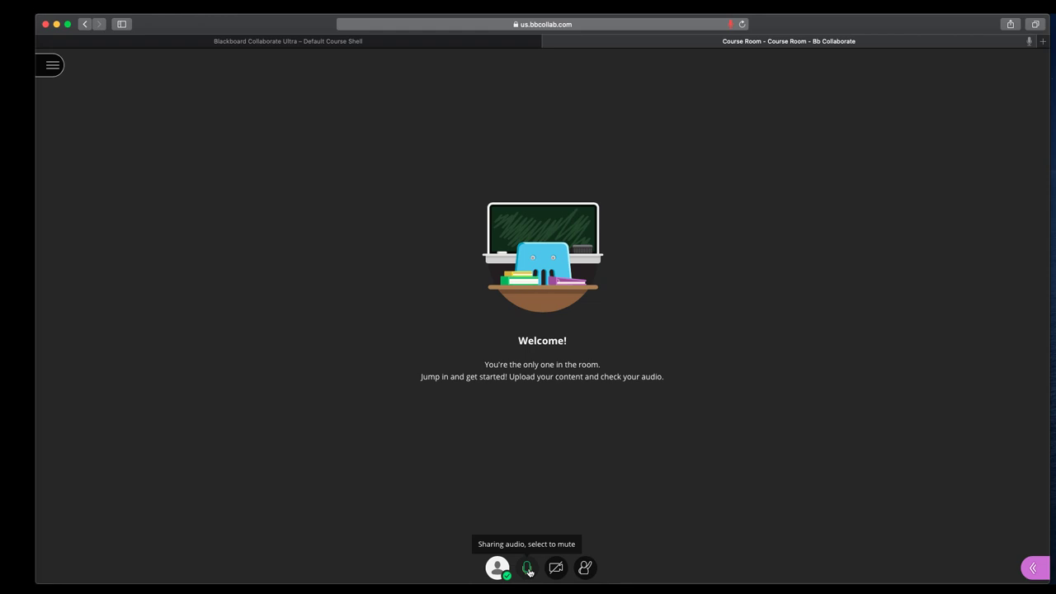
{"action": "left_click", "coordinate": [529, 570]}
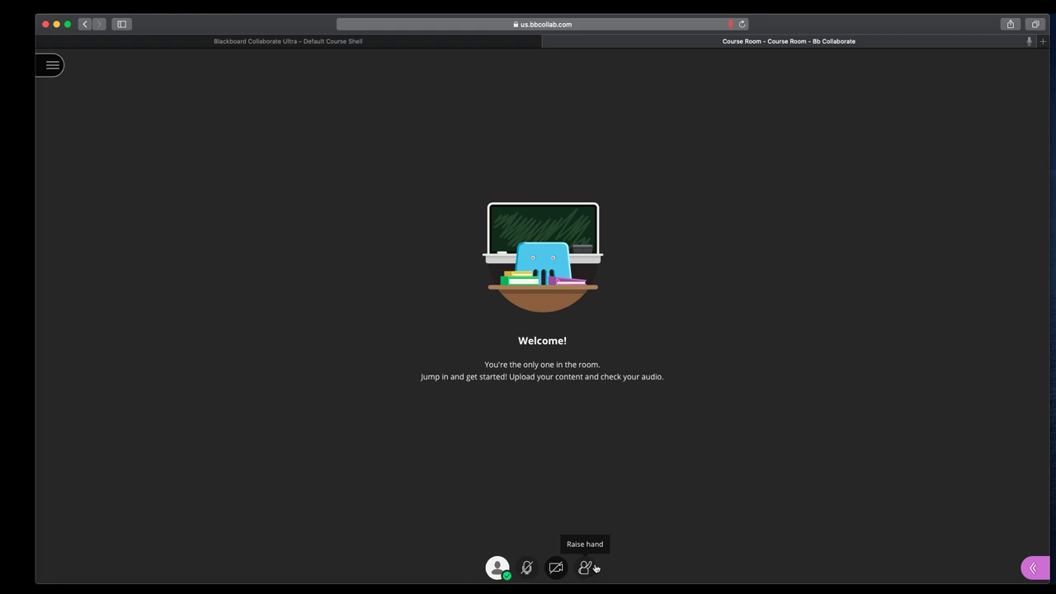
{"action": "left_click", "coordinate": [594, 567]}
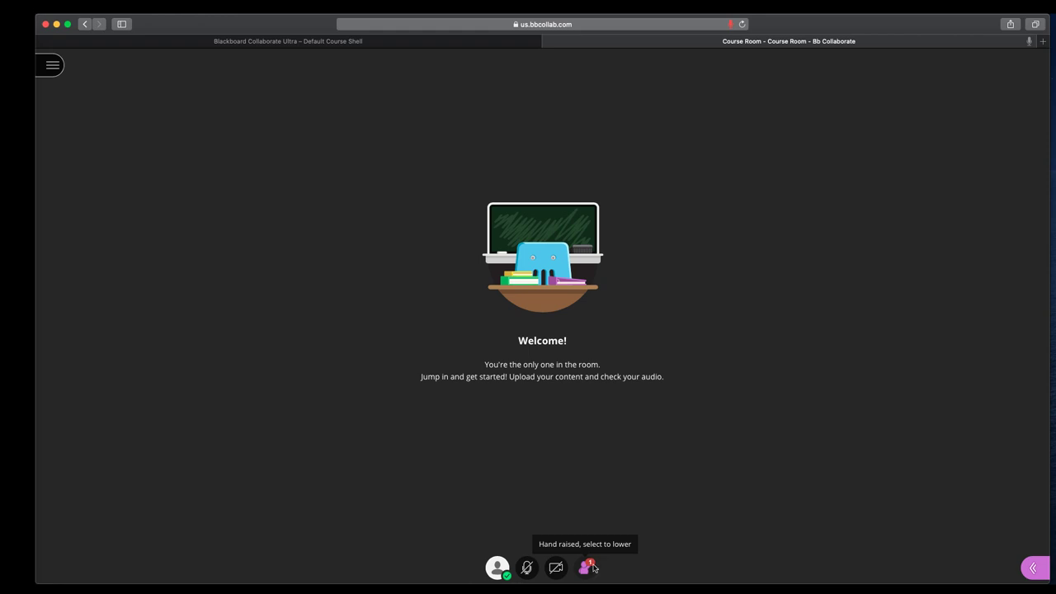
{"action": "left_click", "coordinate": [594, 567]}
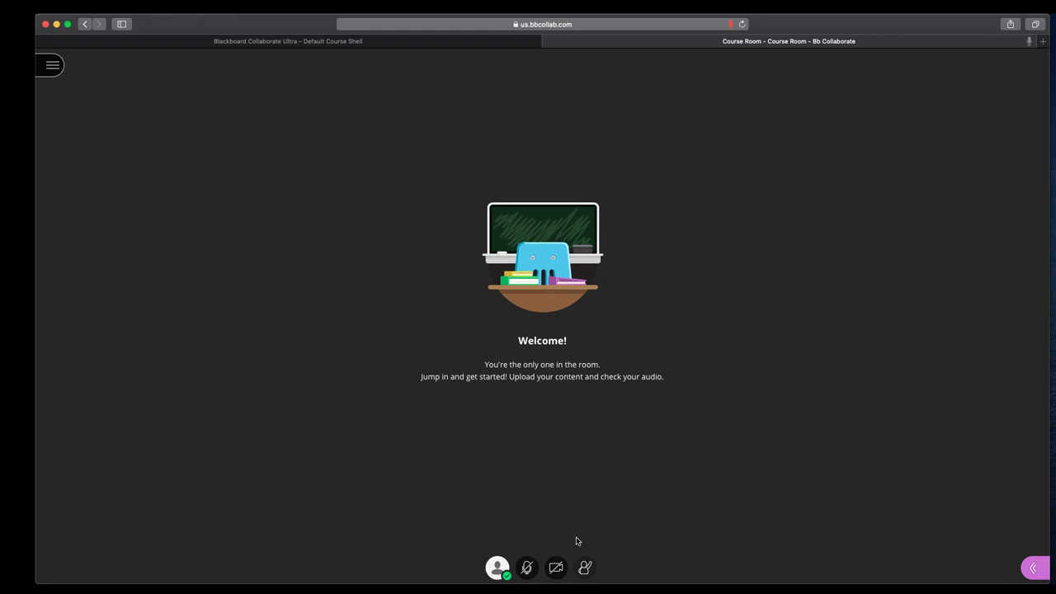
Open the Collaborate panel to review the chat channels, the attendee list and the moderator's attendee controls
{"action": "left_click", "coordinate": [1035, 570]}
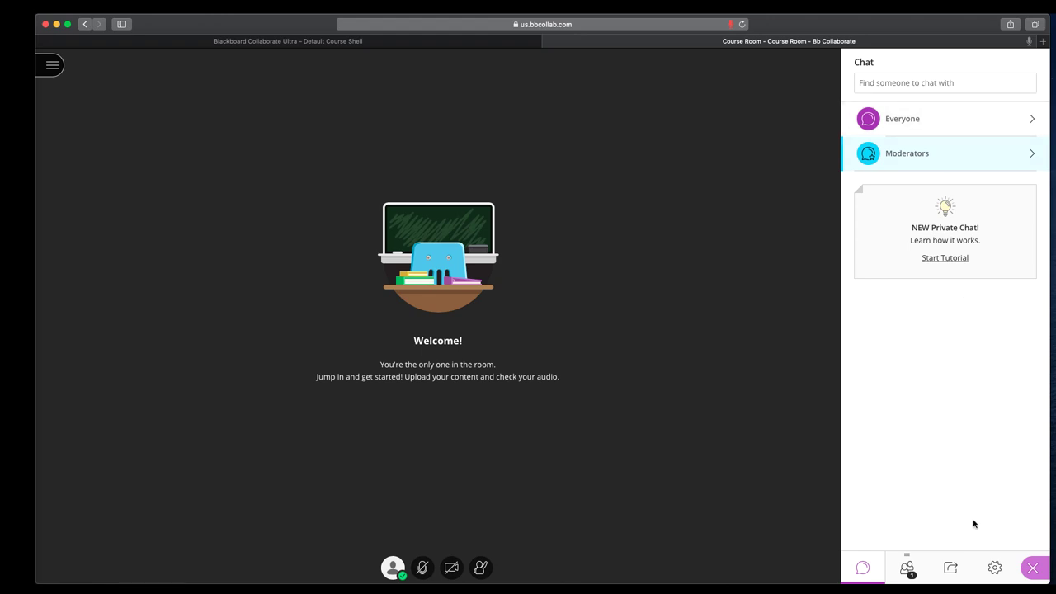
{"action": "left_click", "coordinate": [907, 572]}
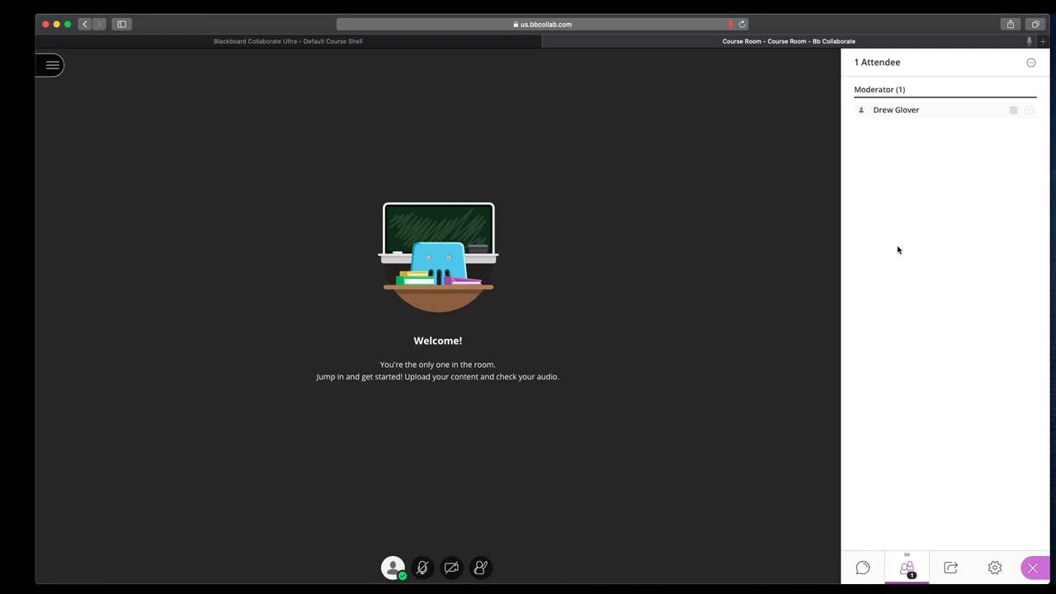
{"action": "mouse_move", "coordinate": [1013, 113]}
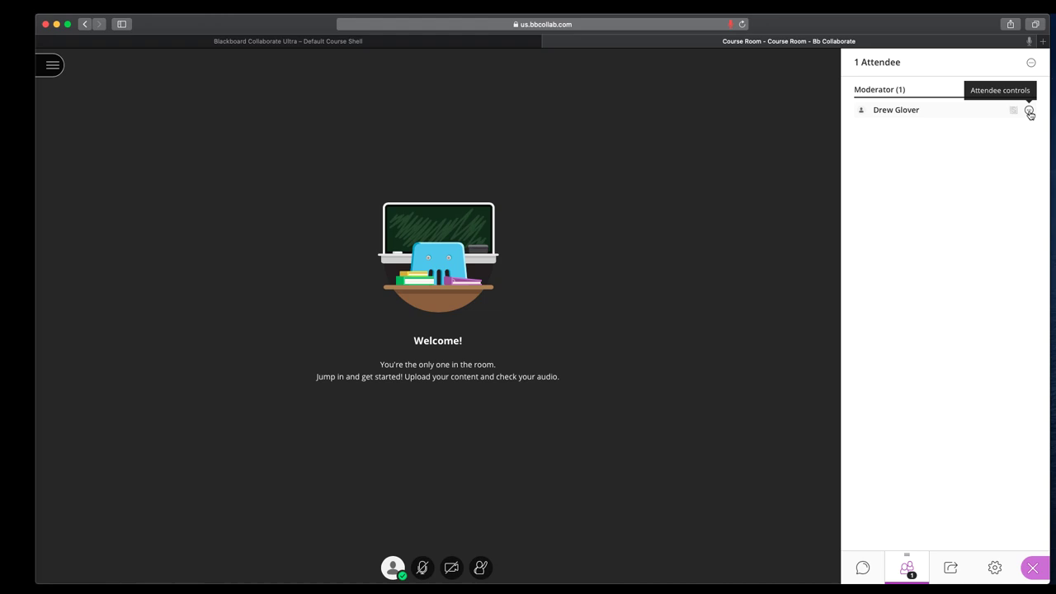
{"action": "left_click", "coordinate": [1029, 112]}
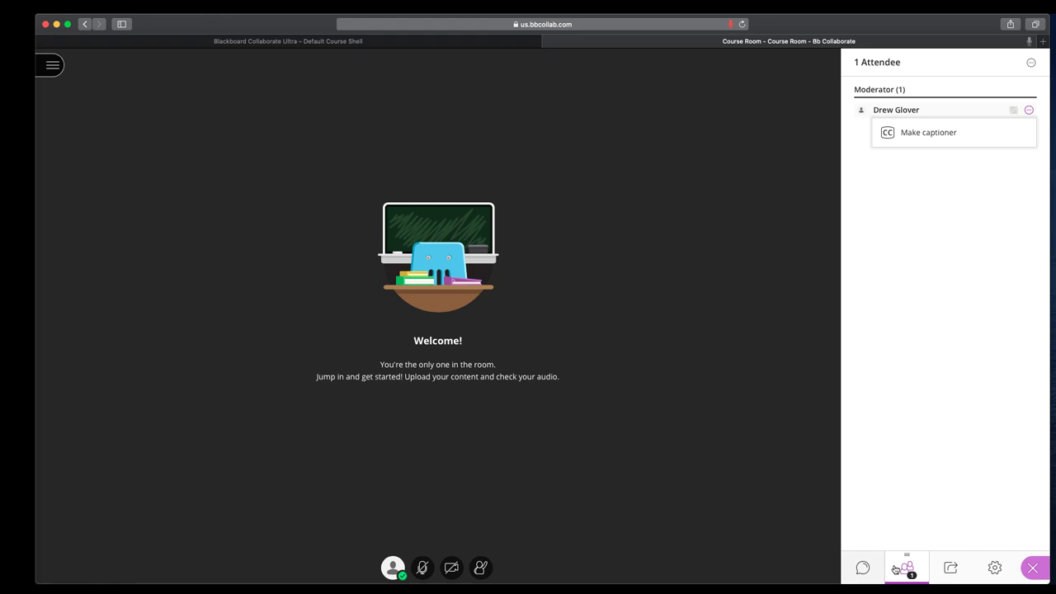
Share a blank whiteboard and draw several freehand pencil strokes on it
{"action": "left_click", "coordinate": [955, 567]}
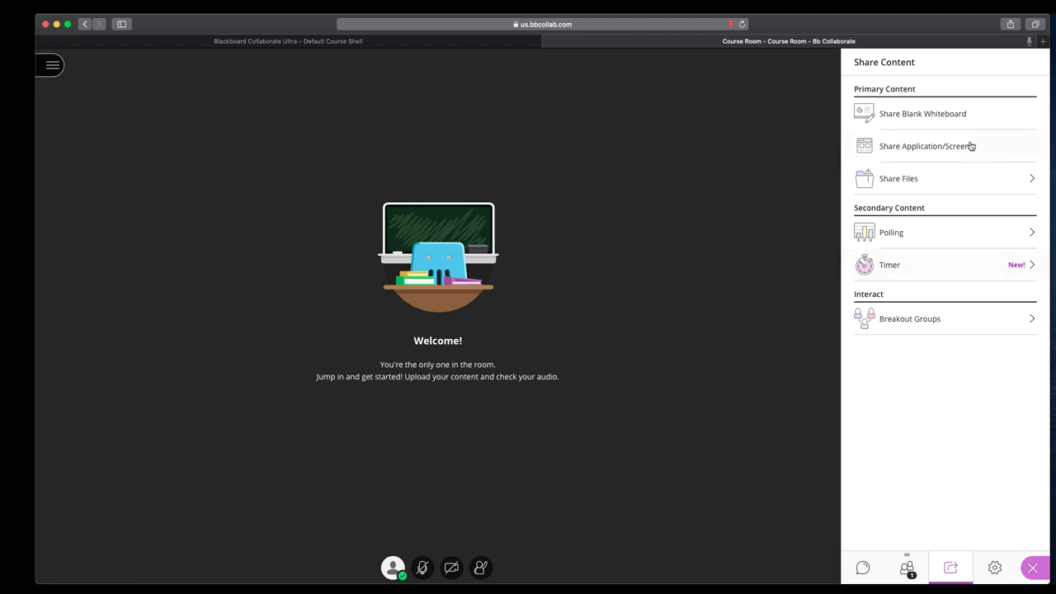
{"action": "left_click", "coordinate": [957, 119]}
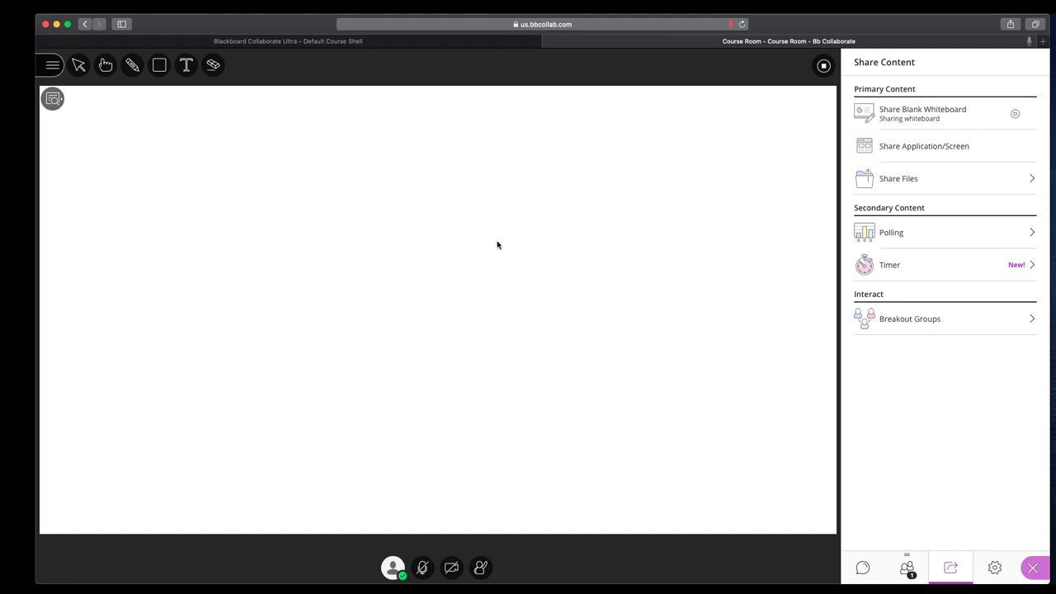
{"action": "left_click", "coordinate": [132, 64]}
{"action": "mouse_move", "coordinate": [107, 140]}
{"action": "left_mouse_down"}
{"action": "mouse_move", "coordinate": [116, 192]}
{"action": "mouse_move", "coordinate": [88, 170]}
{"action": "mouse_move", "coordinate": [164, 157]}
{"action": "left_mouse_up"}
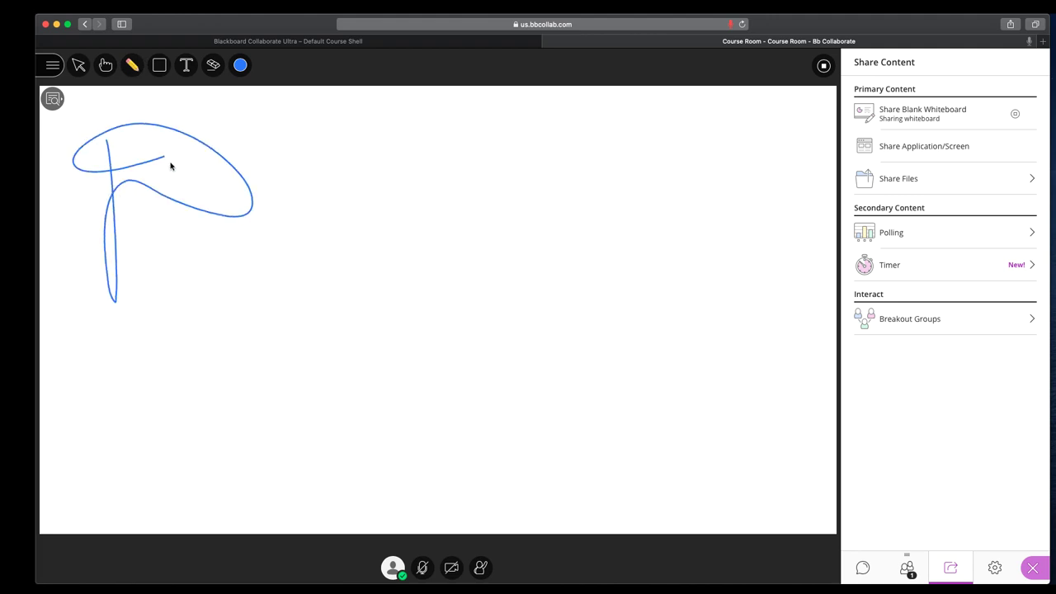
{"action": "mouse_move", "coordinate": [303, 200]}
{"action": "left_mouse_down"}
{"action": "mouse_move", "coordinate": [364, 218]}
{"action": "mouse_move", "coordinate": [381, 203]}
{"action": "mouse_move", "coordinate": [418, 209]}
{"action": "mouse_move", "coordinate": [458, 191]}
{"action": "left_mouse_up"}
{"action": "mouse_move", "coordinate": [476, 185]}
{"action": "left_mouse_down"}
{"action": "mouse_move", "coordinate": [493, 203]}
{"action": "mouse_move", "coordinate": [481, 237]}
{"action": "left_mouse_up"}
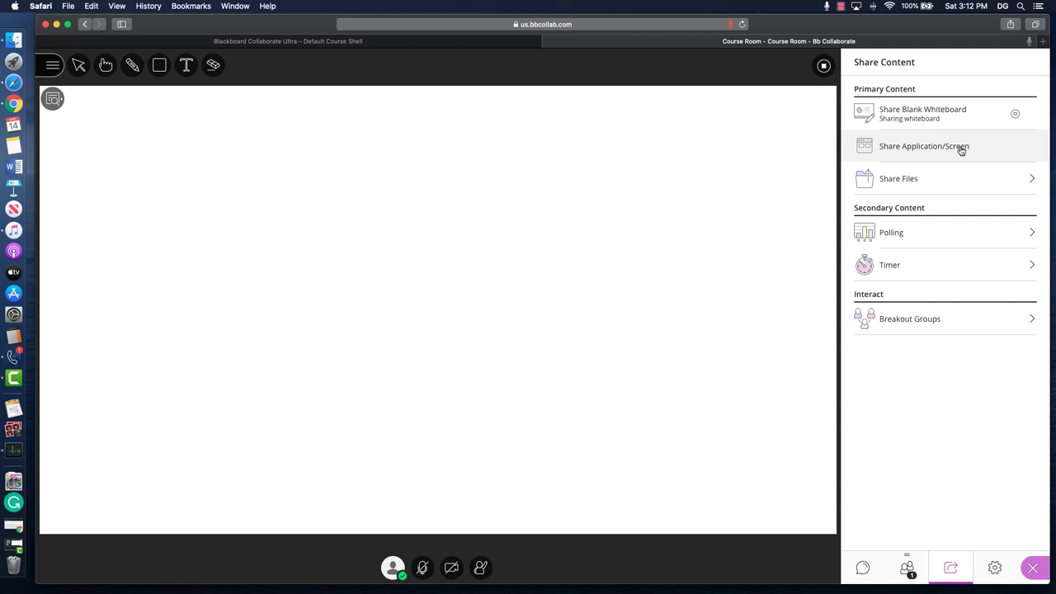
Share the application/screen in the session, allowing the site to observe the screen
{"action": "left_click", "coordinate": [958, 149]}
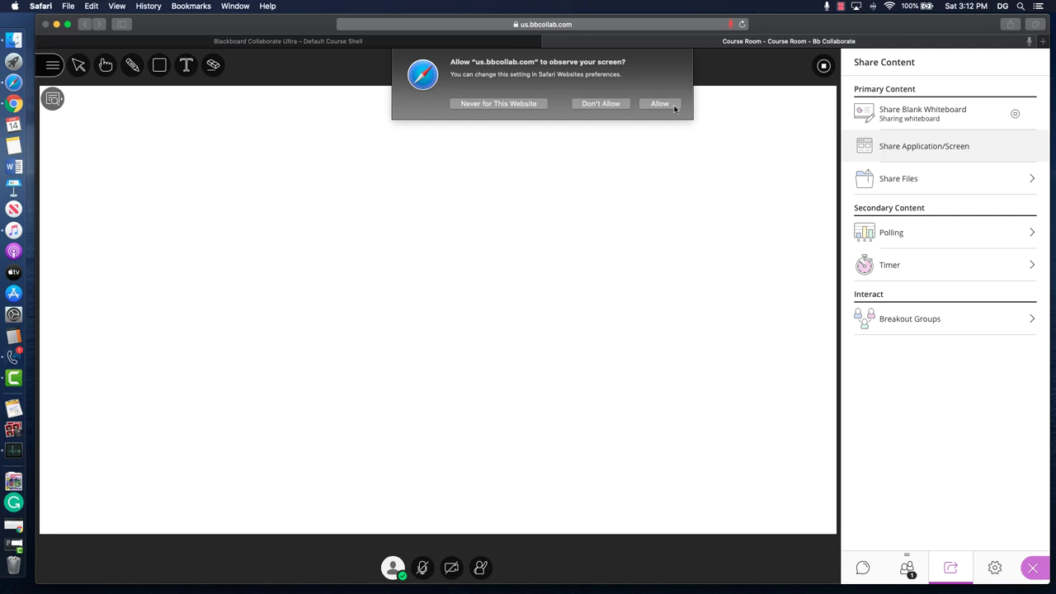
{"action": "left_click", "coordinate": [661, 104]}
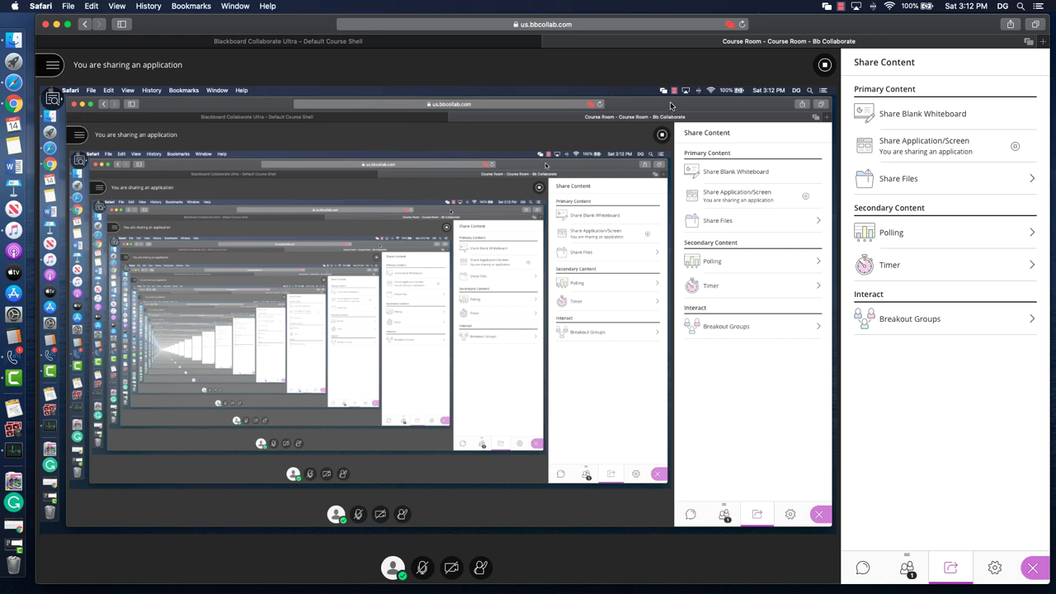
Separate the Course Room session into its own window and resize it side by side with the Blackboard course window
{"action": "left_click_drag", "start_coordinate": [755, 23], "coordinate": [729, 22]}
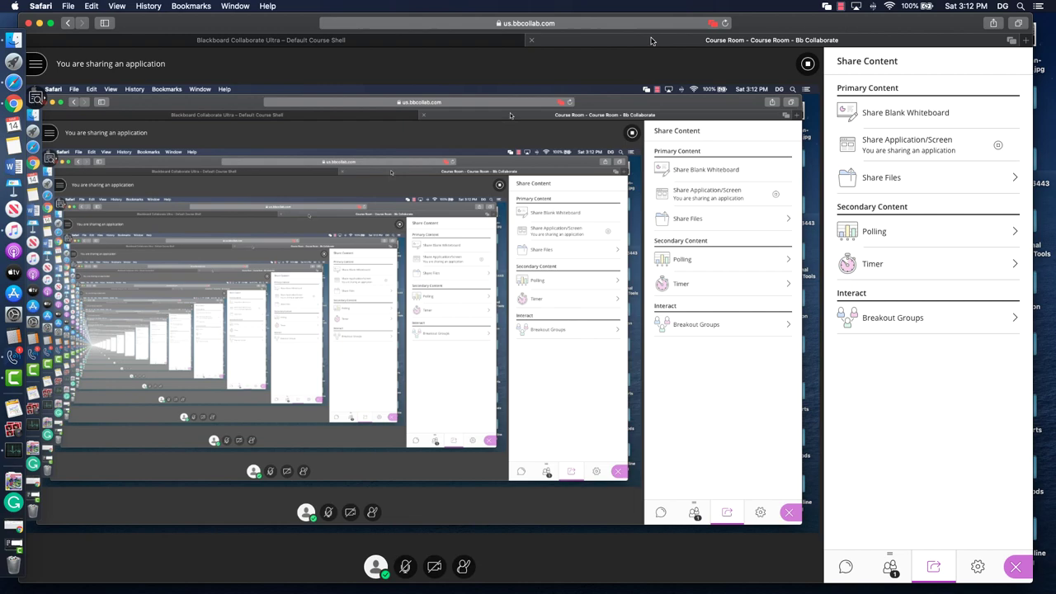
{"action": "left_click_drag", "start_coordinate": [650, 40], "coordinate": [658, 86]}
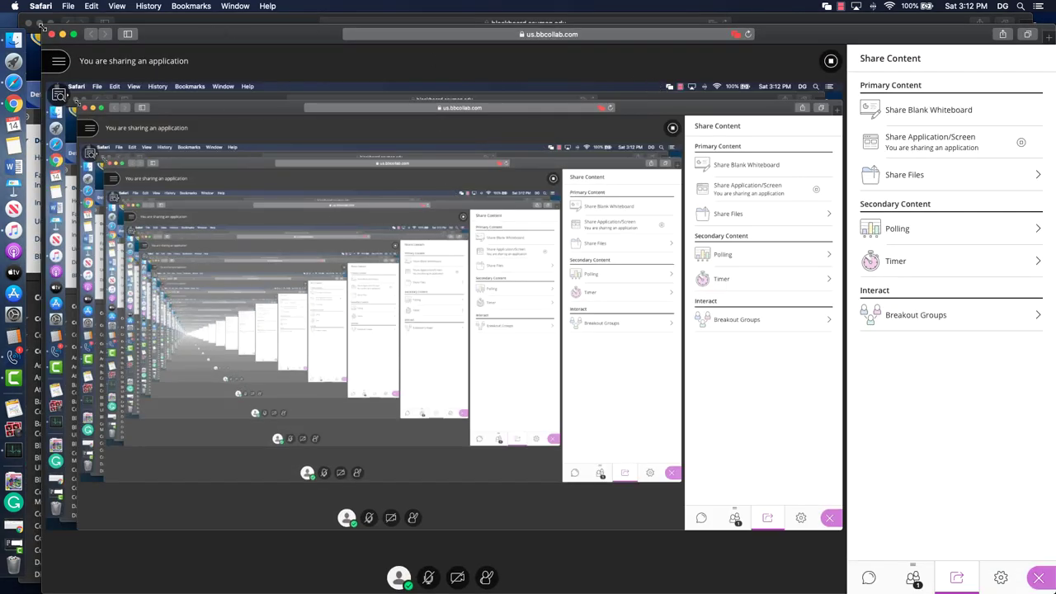
{"action": "left_click_drag", "start_coordinate": [42, 26], "coordinate": [465, 28]}
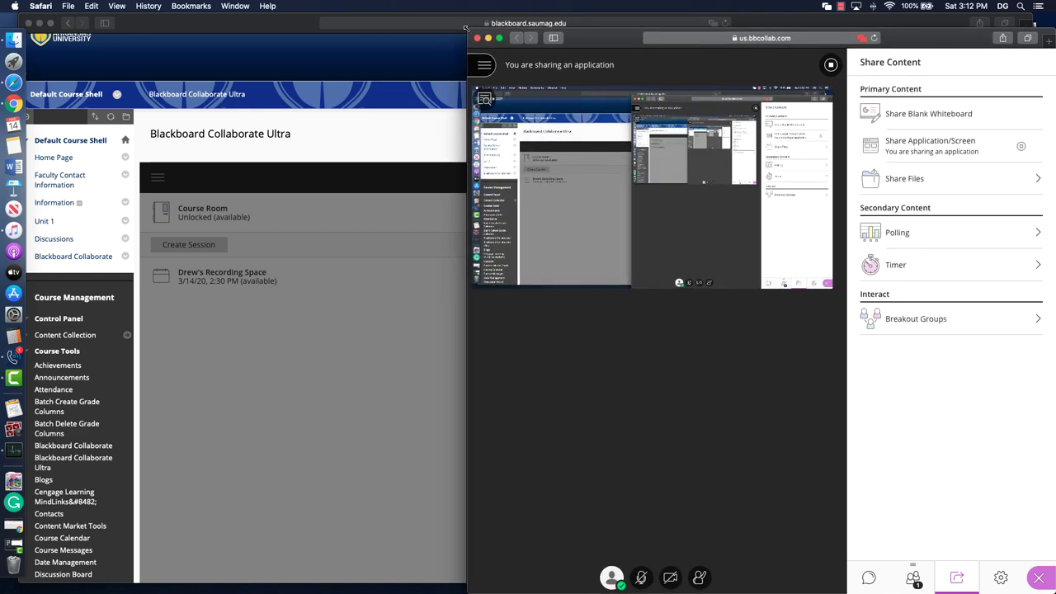
{"action": "left_click", "coordinate": [351, 182]}
{"action": "left_click_drag", "start_coordinate": [1031, 47], "coordinate": [554, 38]}
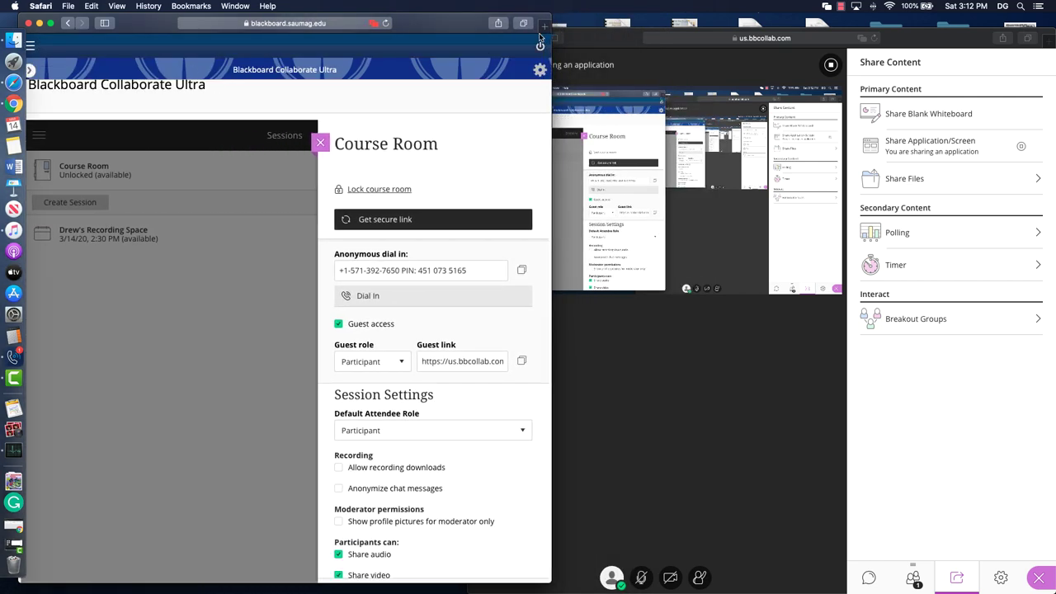
{"action": "left_click", "coordinate": [607, 37]}
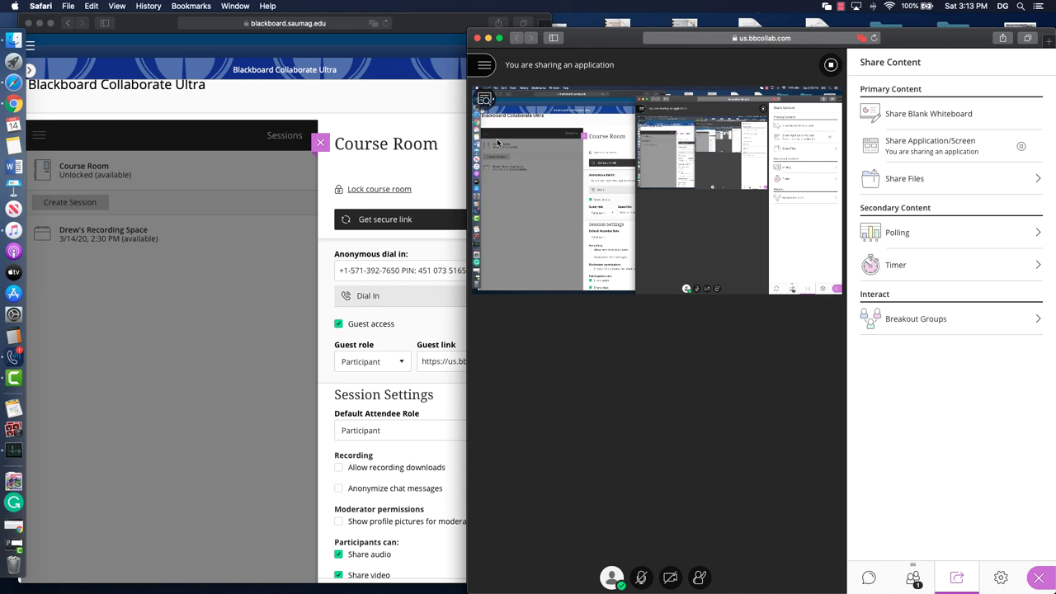
Move through the Blackboard course page and back to examine how it appears in the shared screen view
{"action": "scroll", "coordinate": [182, 223], "scroll_direction": "down", "scroll_amount": 2}
{"action": "scroll", "coordinate": [182, 223], "scroll_direction": "down", "scroll_amount": 10}
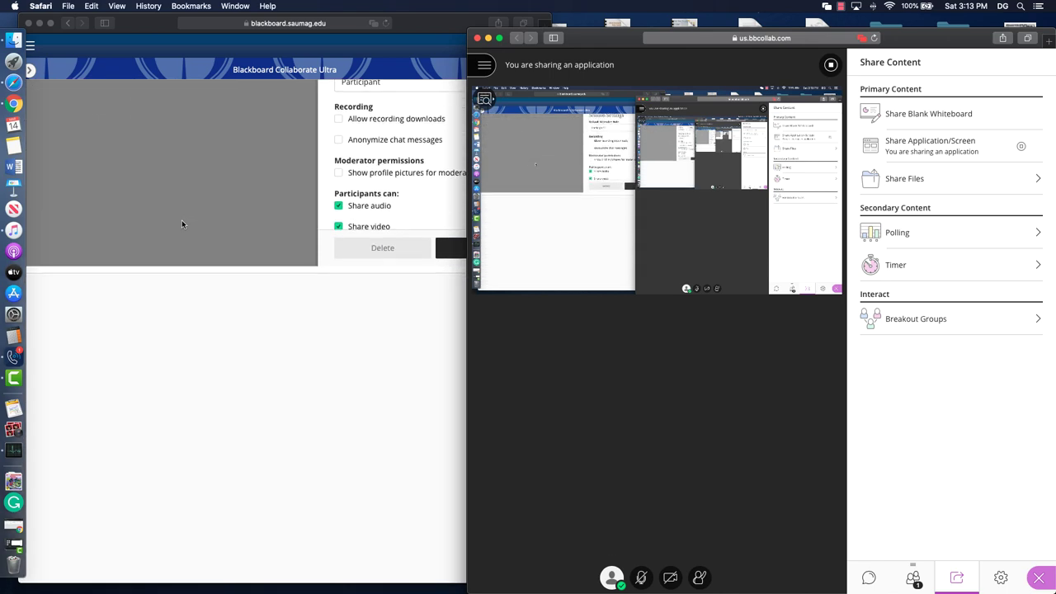
{"action": "scroll", "coordinate": [182, 223], "scroll_direction": "up", "scroll_amount": 12}
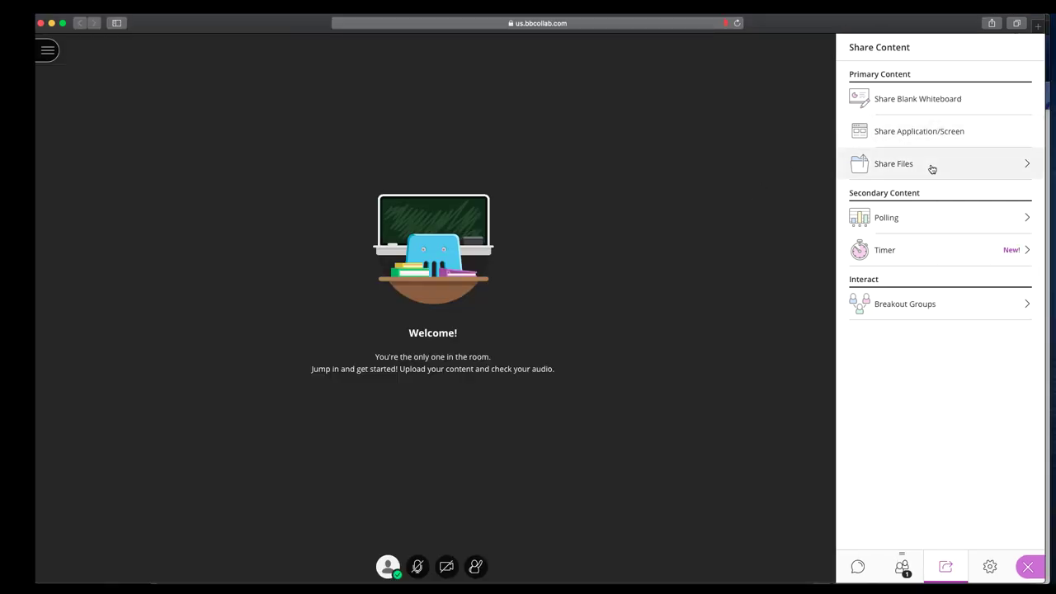
Add the 1.4 MB Unsplash JPEG image from the Downloads folder to the session's shareable files
{"action": "left_click", "coordinate": [932, 169]}
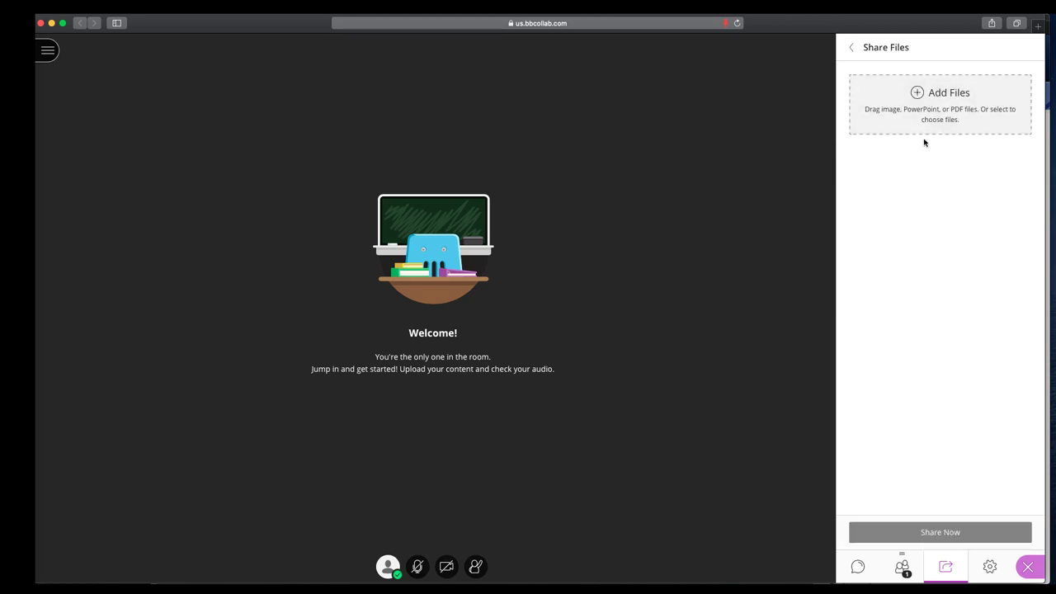
{"action": "left_click", "coordinate": [932, 102]}
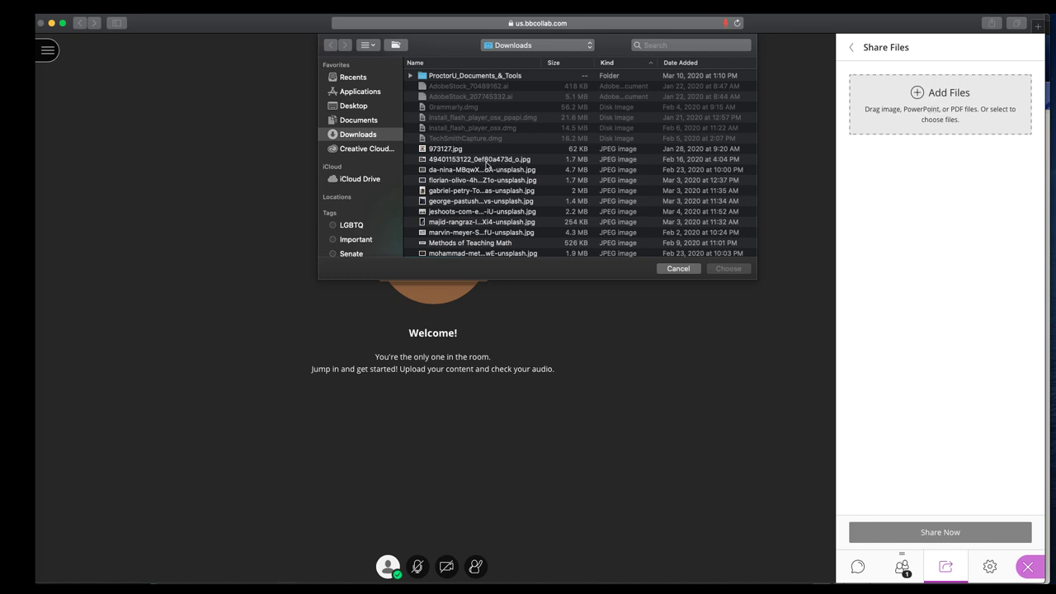
{"action": "left_click", "coordinate": [487, 203]}
{"action": "left_click", "coordinate": [728, 268]}
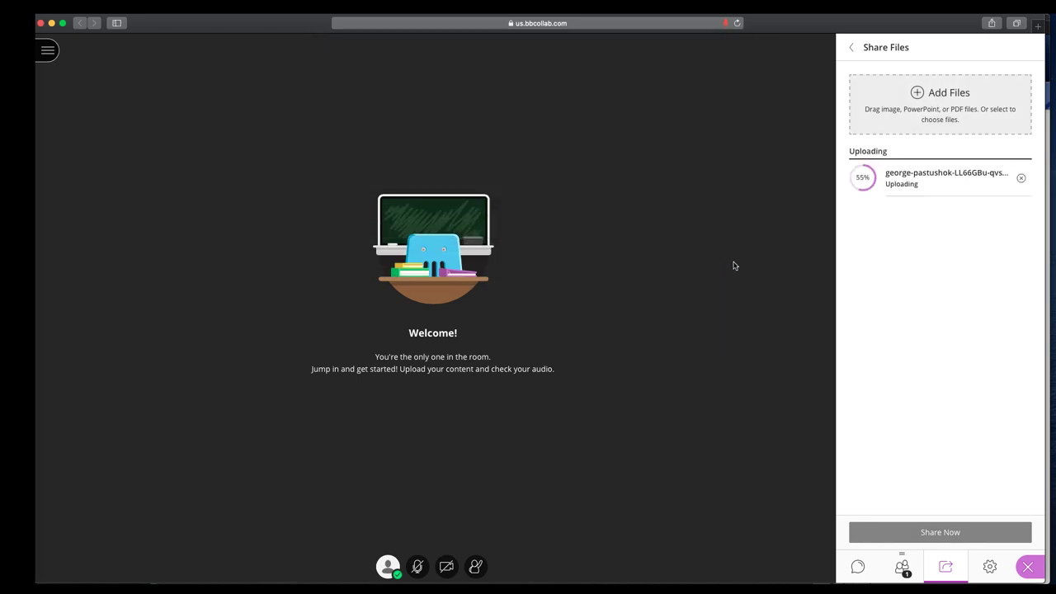
Add the Nine Themes_Elements of Digital Citizenship PDF from the Downloads folder to the main room files
{"action": "left_click", "coordinate": [944, 107]}
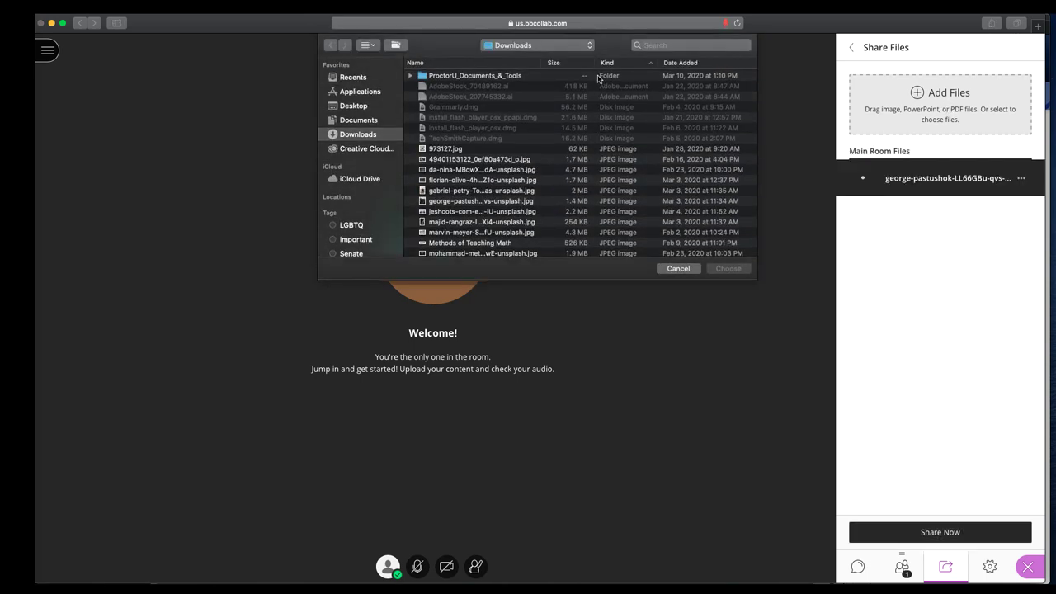
{"action": "scroll", "coordinate": [632, 191], "scroll_direction": "down", "scroll_amount": 15}
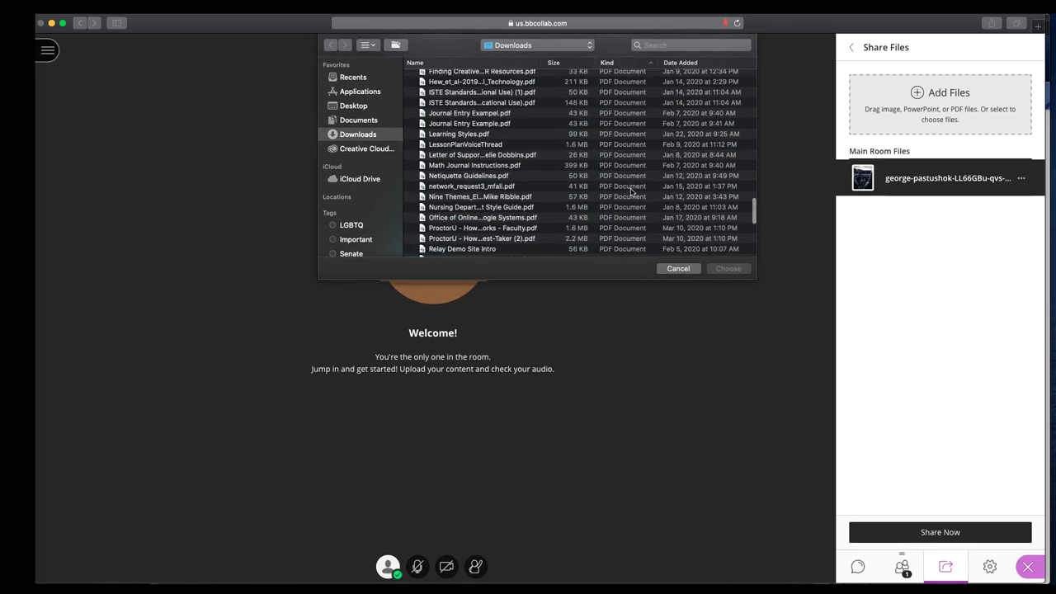
{"action": "left_click", "coordinate": [532, 193]}
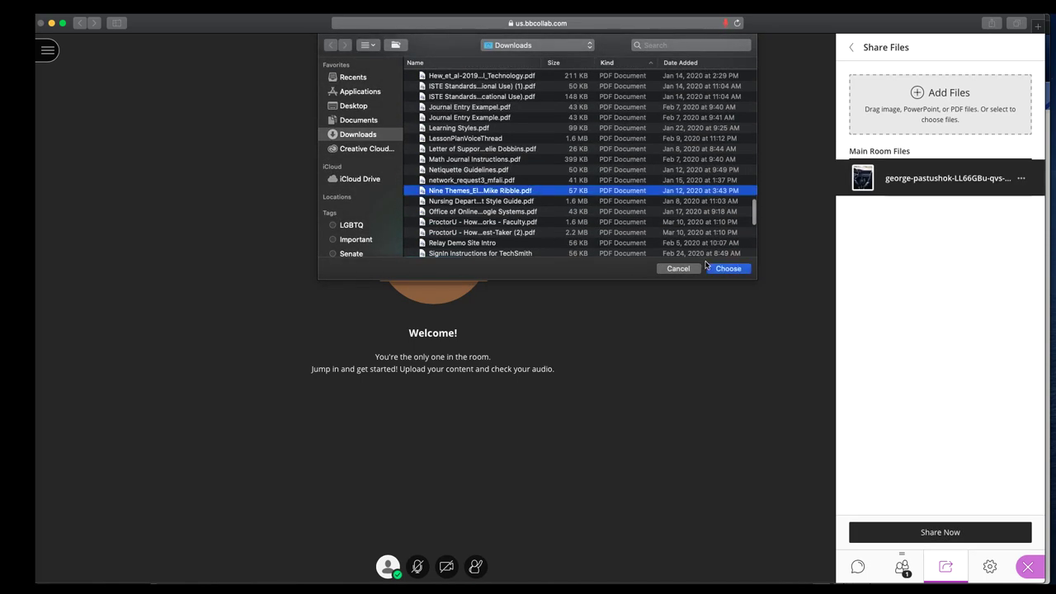
{"action": "left_click", "coordinate": [719, 270]}
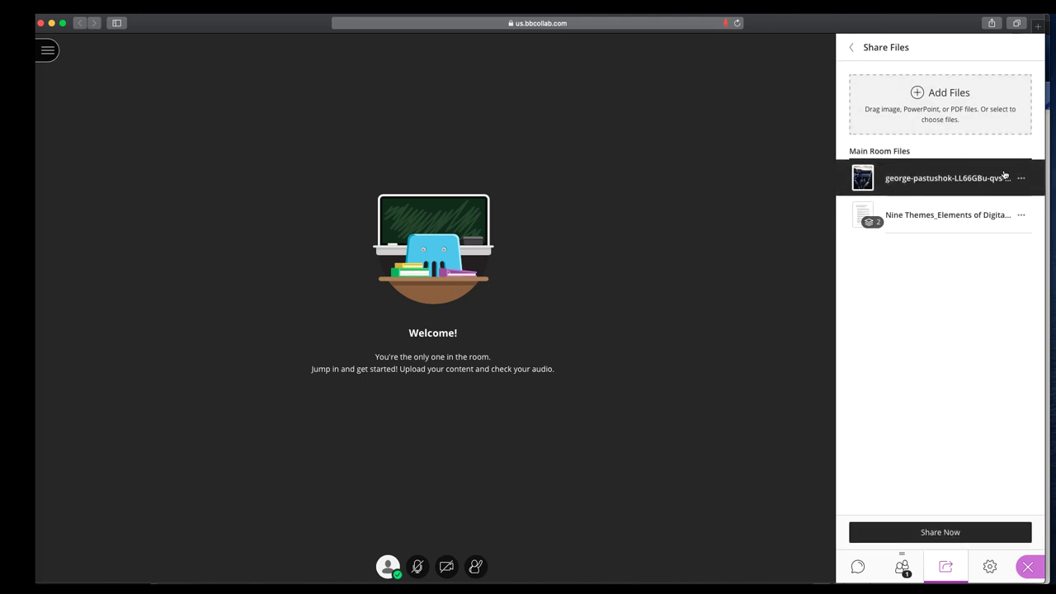
Share the uploaded image in the session, and switch to sharing the Nine Themes PDF from slide 1
{"action": "left_click", "coordinate": [933, 532]}
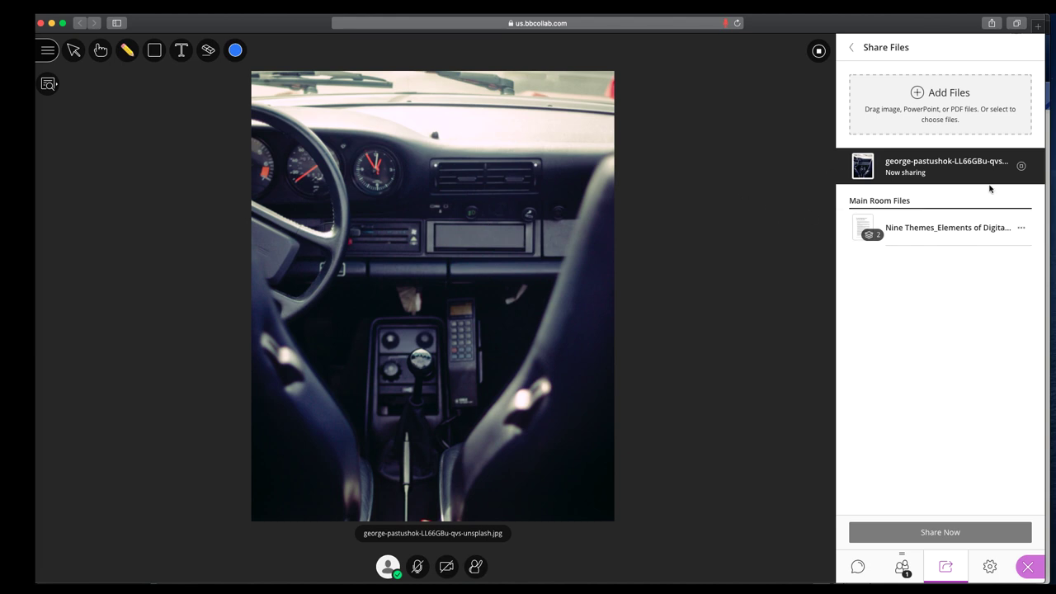
{"action": "left_click", "coordinate": [963, 227]}
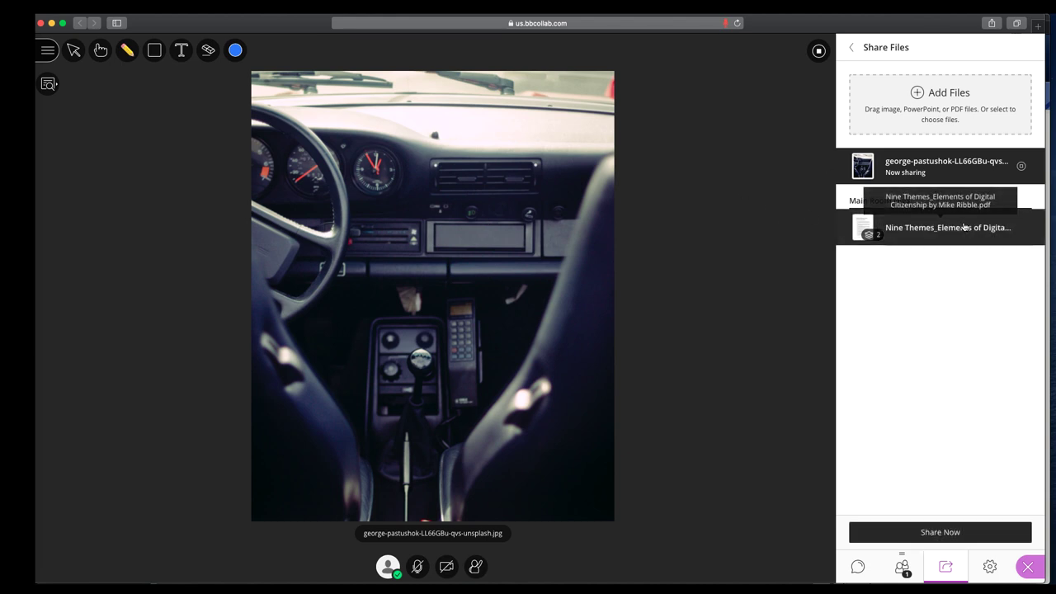
{"action": "left_click", "coordinate": [964, 533]}
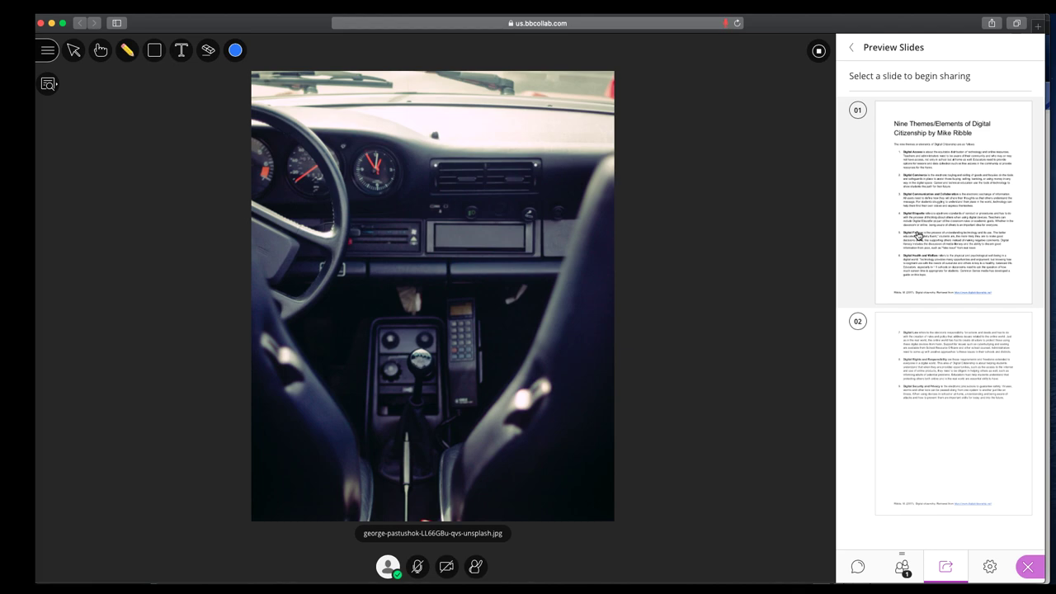
{"action": "left_click", "coordinate": [917, 236]}
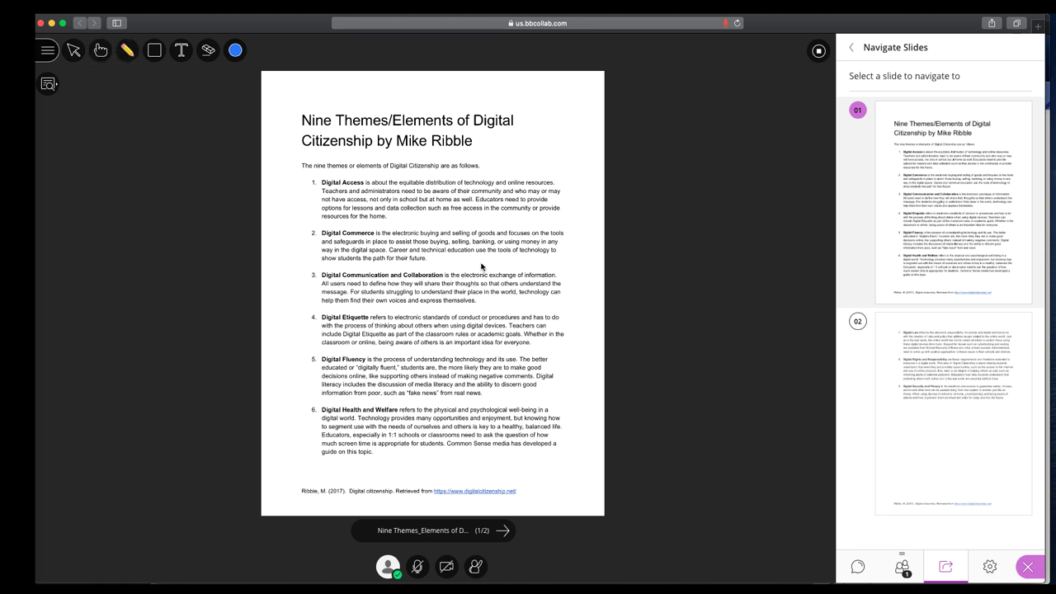
Circle the Digital Communication and Collaboration item with the pencil, and page to slide 2 and back to slide 1
{"action": "mouse_move", "coordinate": [481, 266]}
{"action": "left_mouse_down"}
{"action": "mouse_move", "coordinate": [289, 274]}
{"action": "mouse_move", "coordinate": [523, 298]}
{"action": "mouse_move", "coordinate": [375, 279]}
{"action": "left_mouse_up"}
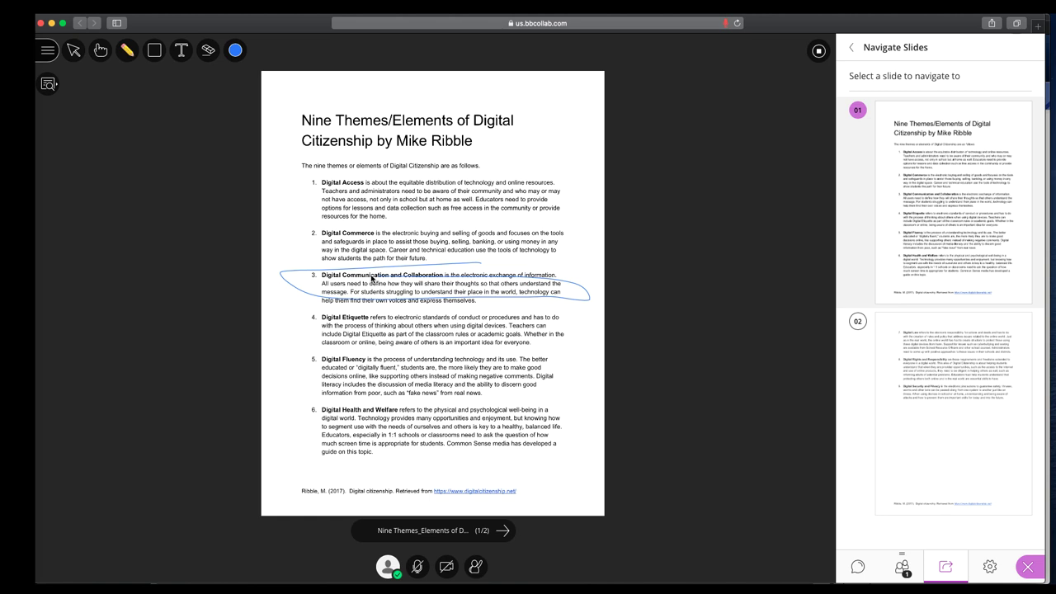
{"action": "left_click", "coordinate": [502, 531]}
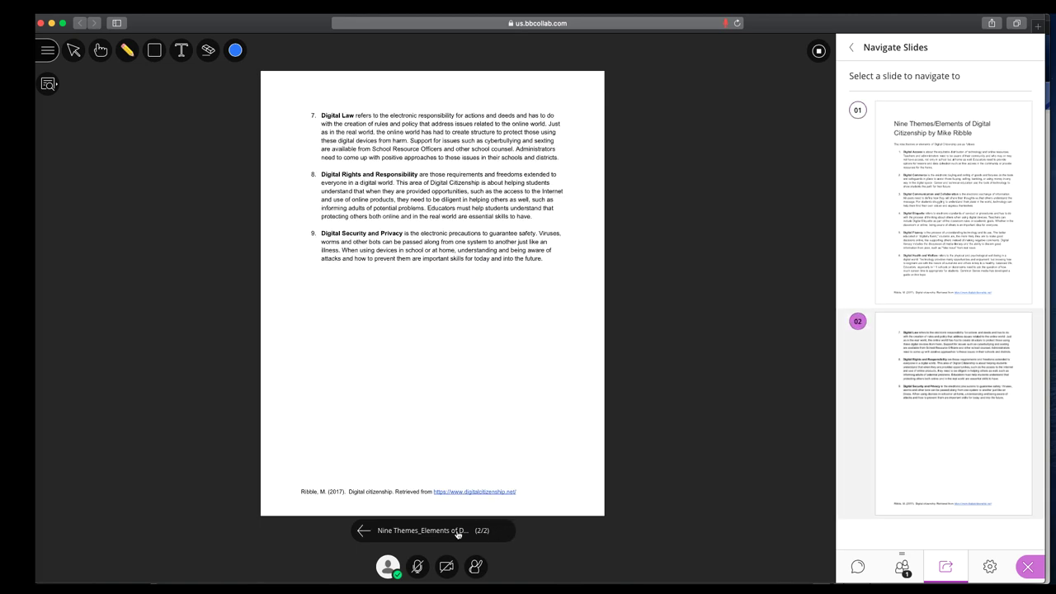
{"action": "left_click", "coordinate": [363, 531]}
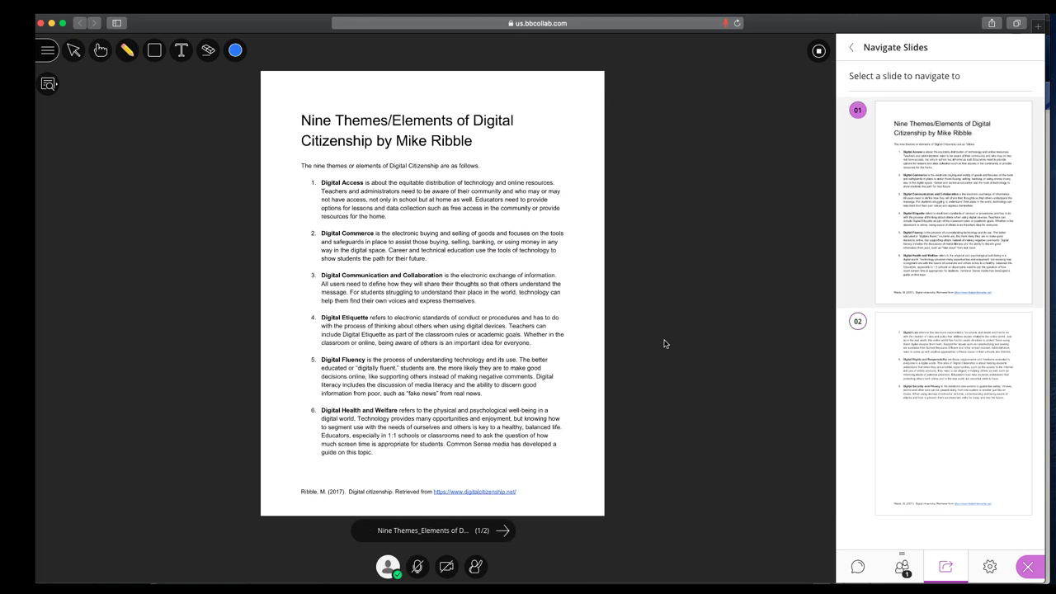
Return to the main content sharing options and stop sharing the Nine Themes PDF
{"action": "left_click", "coordinate": [853, 49]}
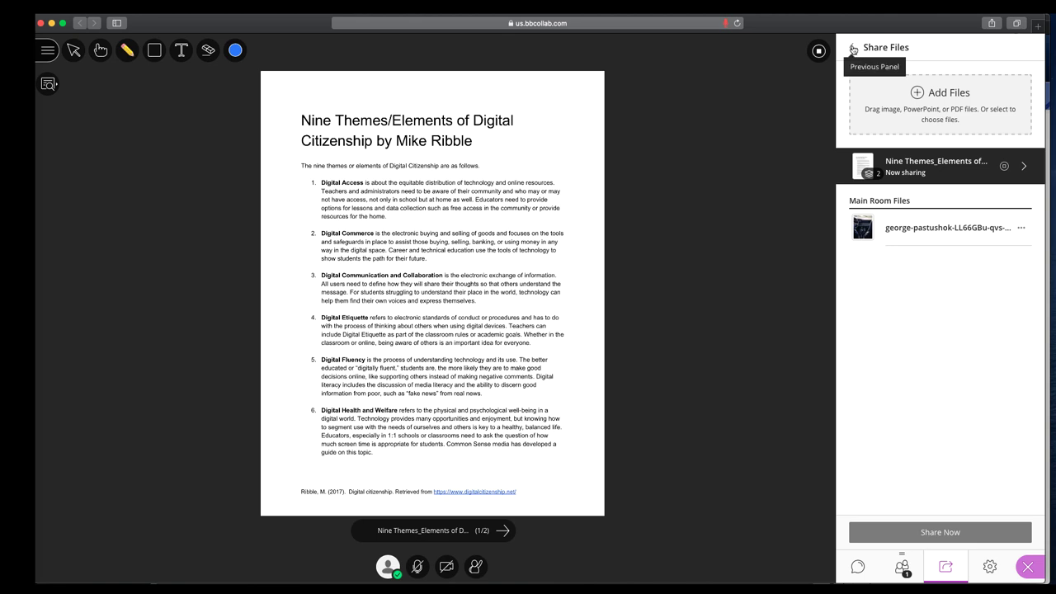
{"action": "left_click", "coordinate": [854, 50]}
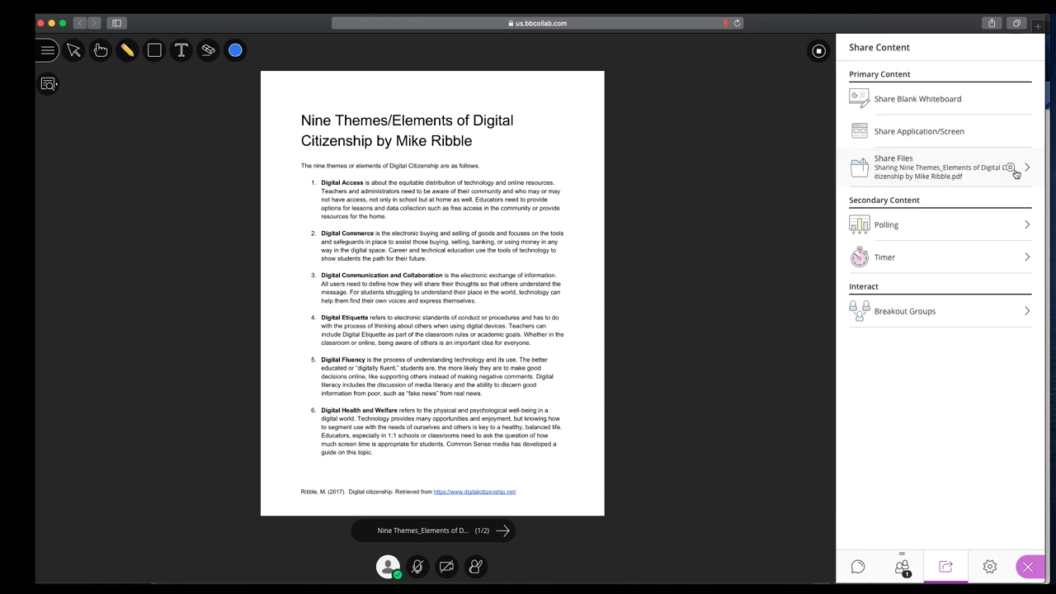
{"action": "left_click", "coordinate": [819, 51]}
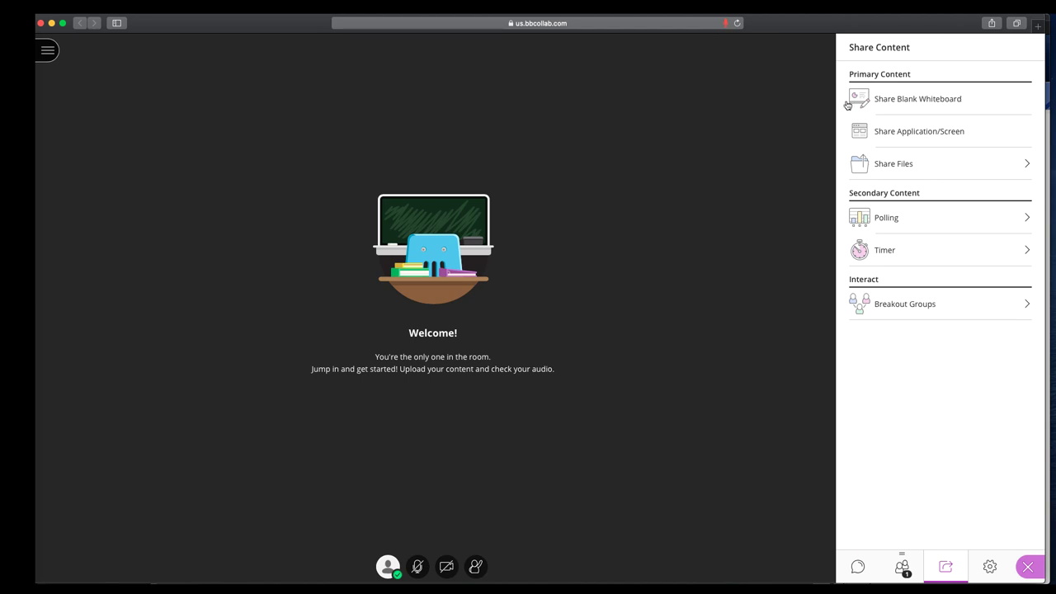
Start a Yes/No Choices poll asking "Are we ready to start the next chapter?"
{"action": "left_click", "coordinate": [909, 218]}
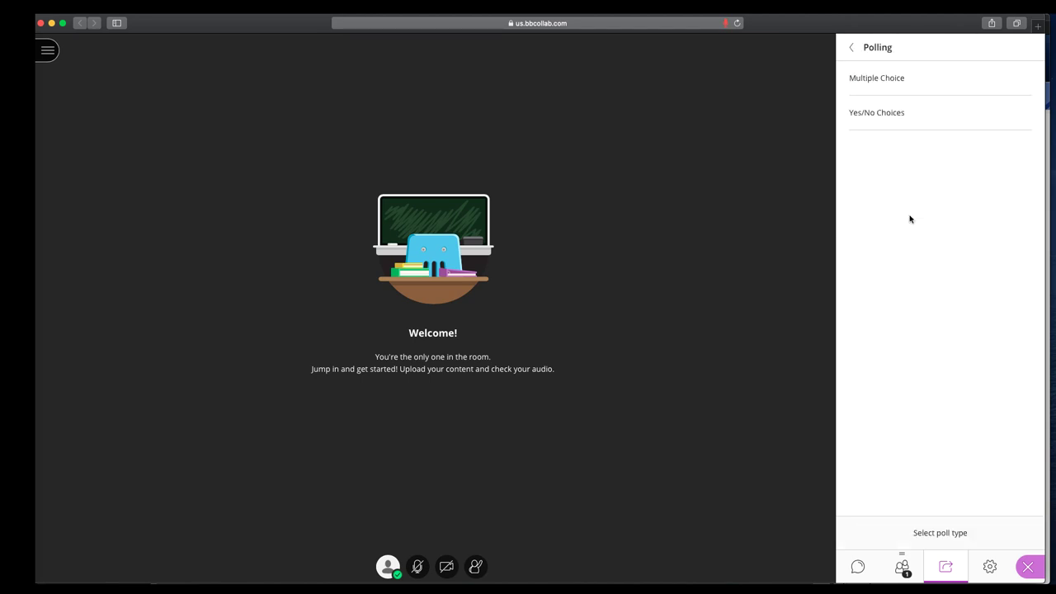
{"action": "left_click", "coordinate": [884, 122]}
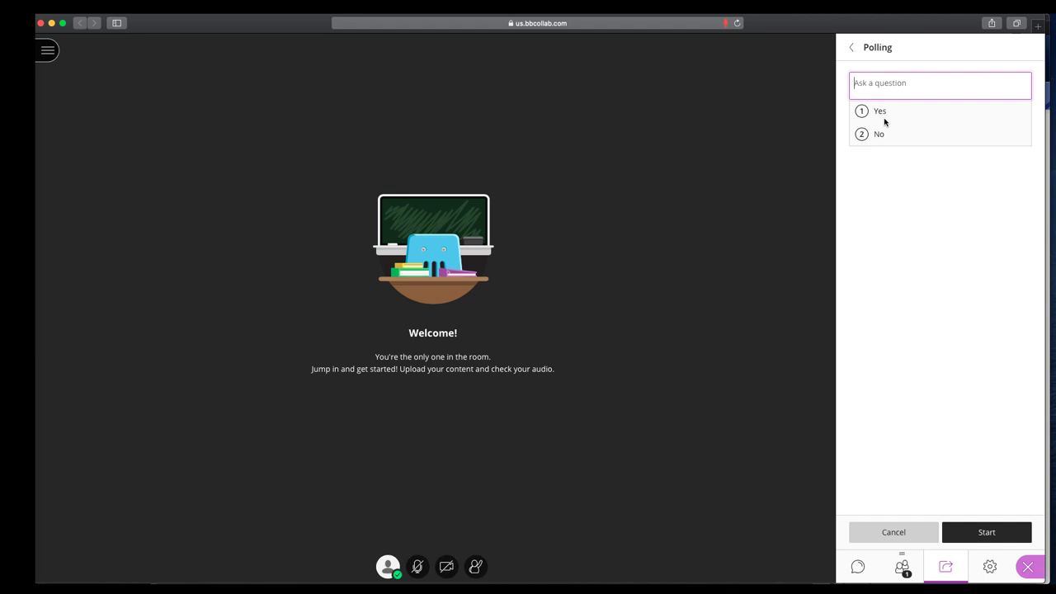
{"action": "type", "text": "Are we ready to start the next chapter?"}
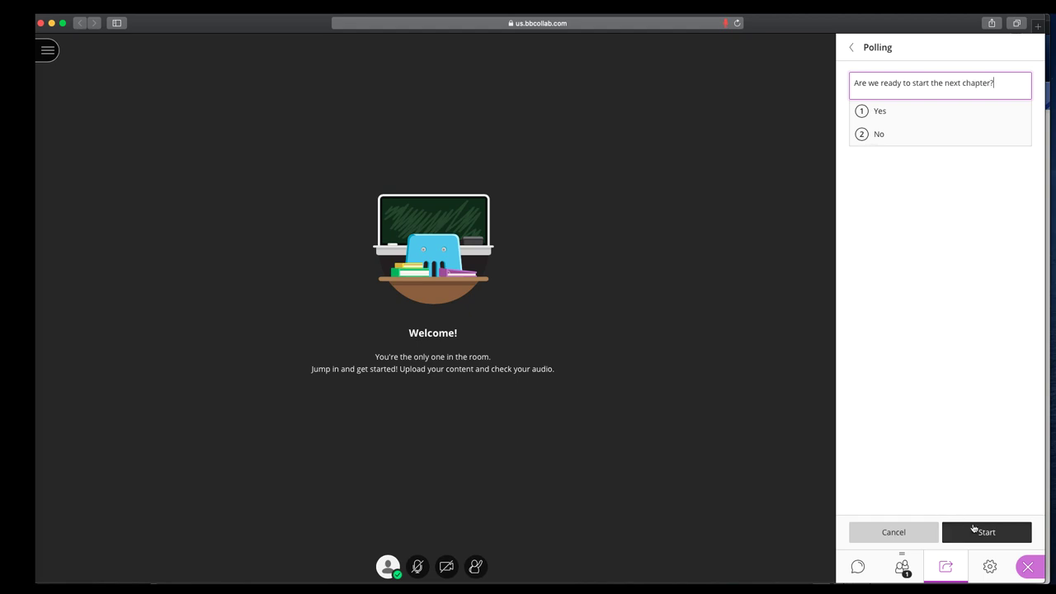
{"action": "left_click", "coordinate": [961, 529]}
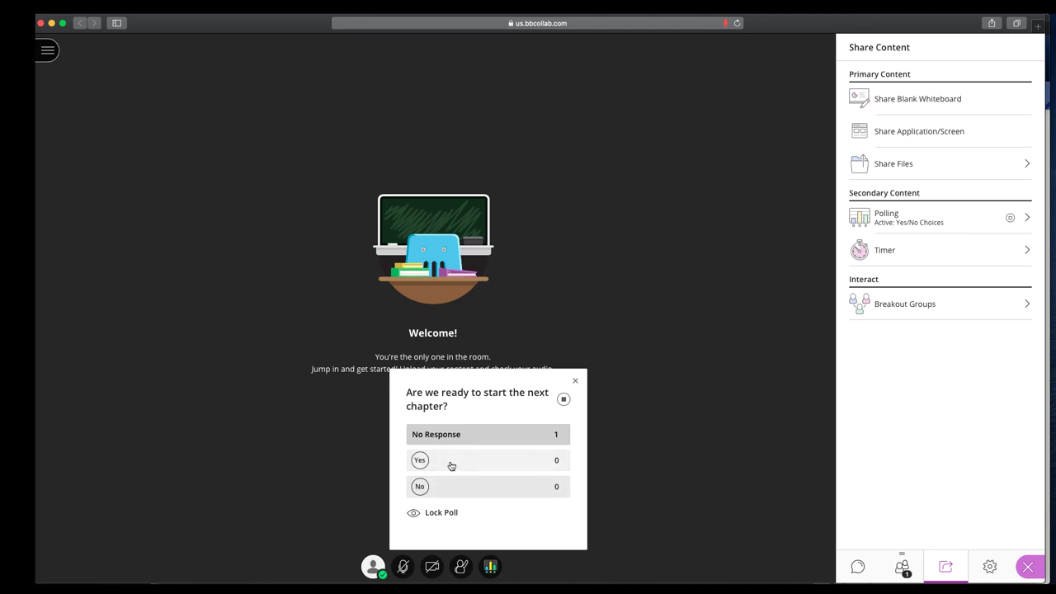
Answer Yes in the active poll, close its response window and end the poll
{"action": "left_click", "coordinate": [451, 466]}
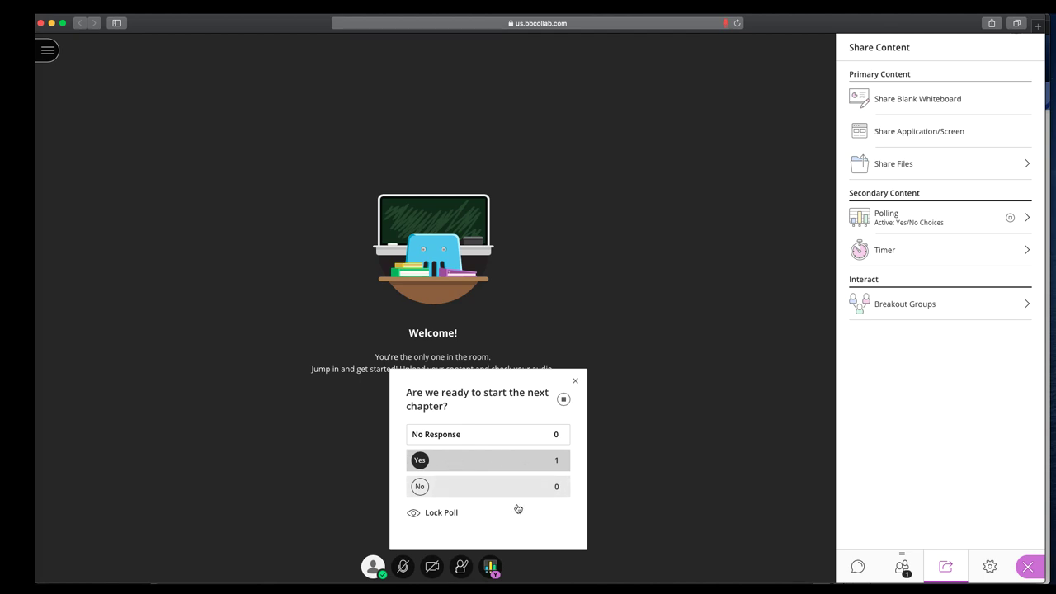
{"action": "left_click", "coordinate": [575, 381]}
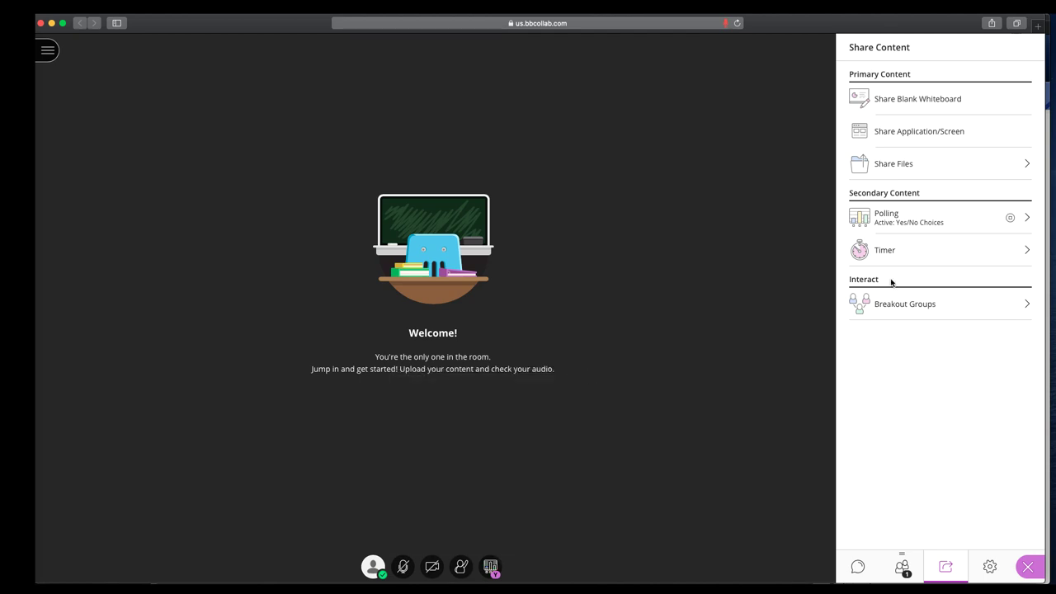
{"action": "left_click", "coordinate": [1009, 219]}
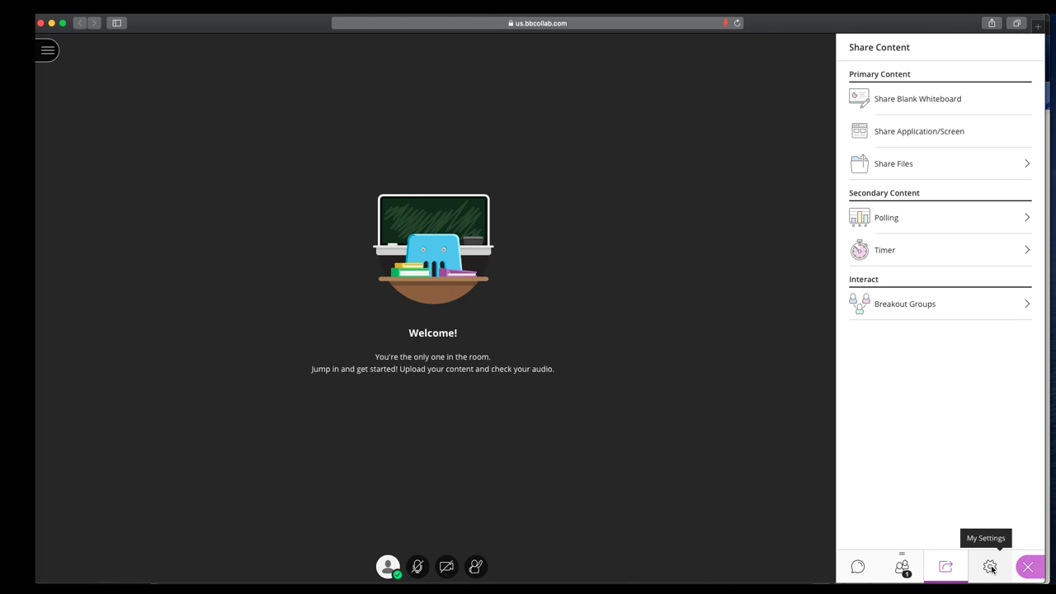
Examine My Settings, covering the phone audio dial-in details, the notification options and the session permissions for participants
{"action": "left_click", "coordinate": [990, 567]}
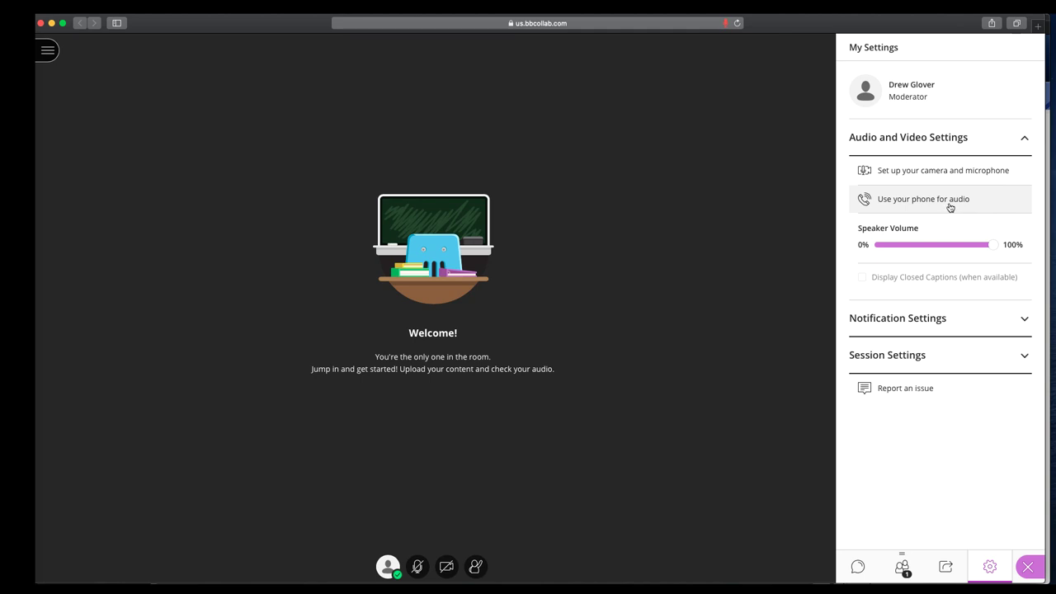
{"action": "left_click", "coordinate": [898, 203]}
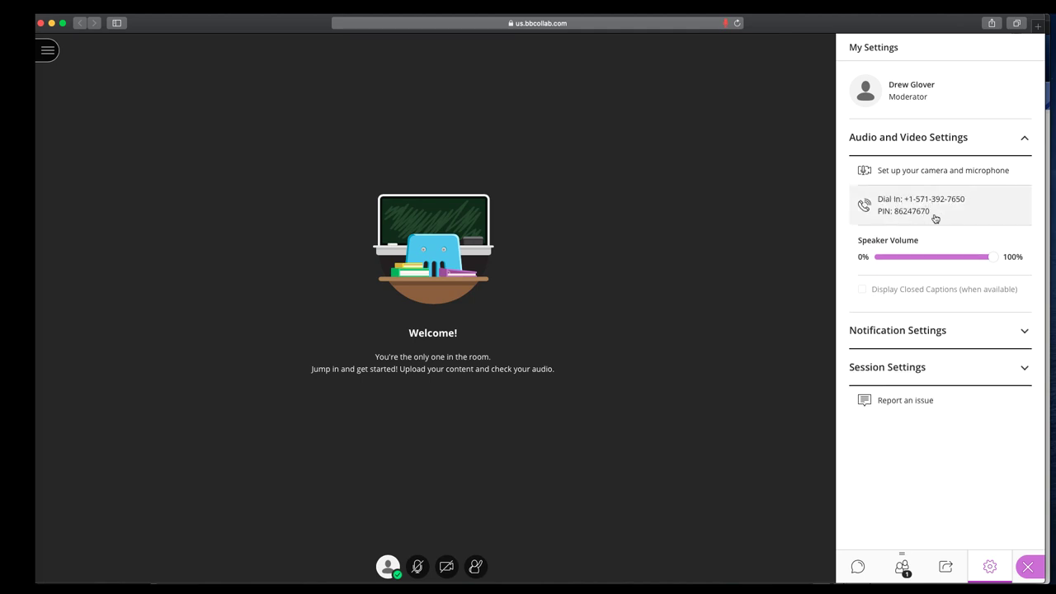
{"action": "left_click", "coordinate": [938, 330]}
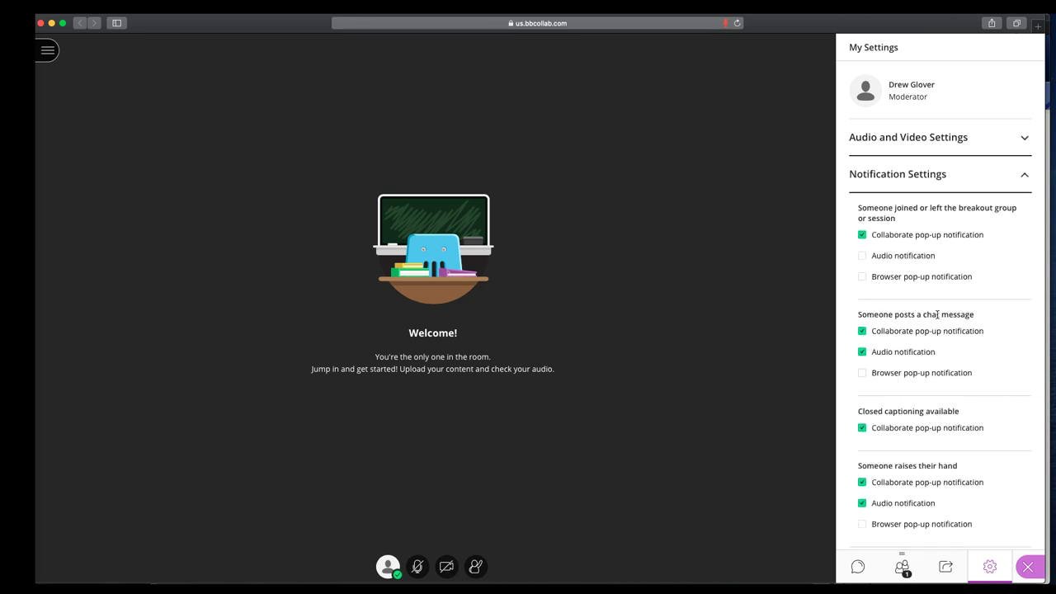
{"action": "scroll", "coordinate": [933, 297], "scroll_direction": "down", "scroll_amount": 2}
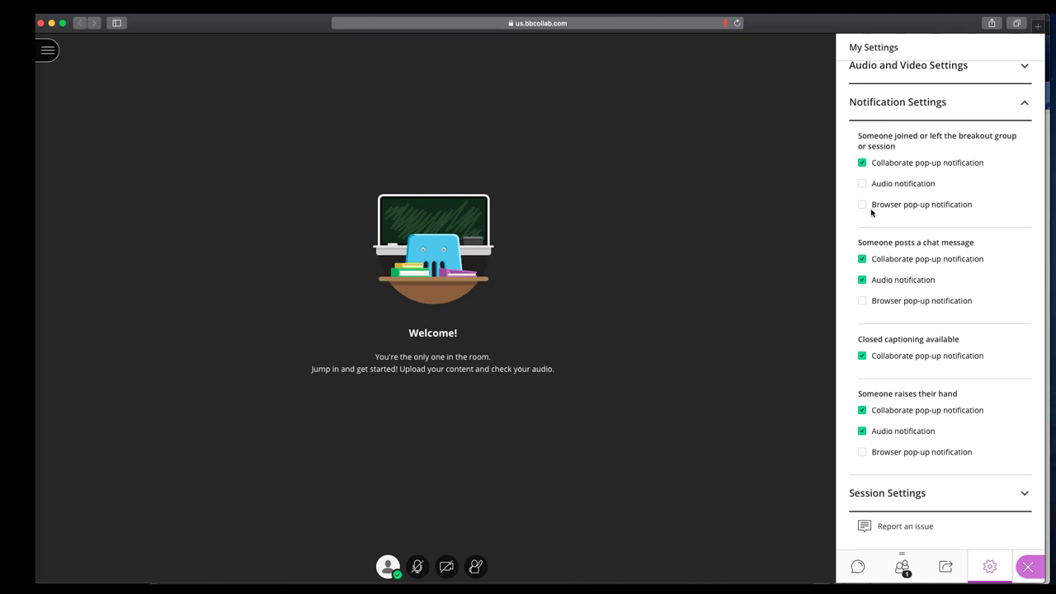
{"action": "scroll", "coordinate": [903, 268], "scroll_direction": "down", "scroll_amount": 1}
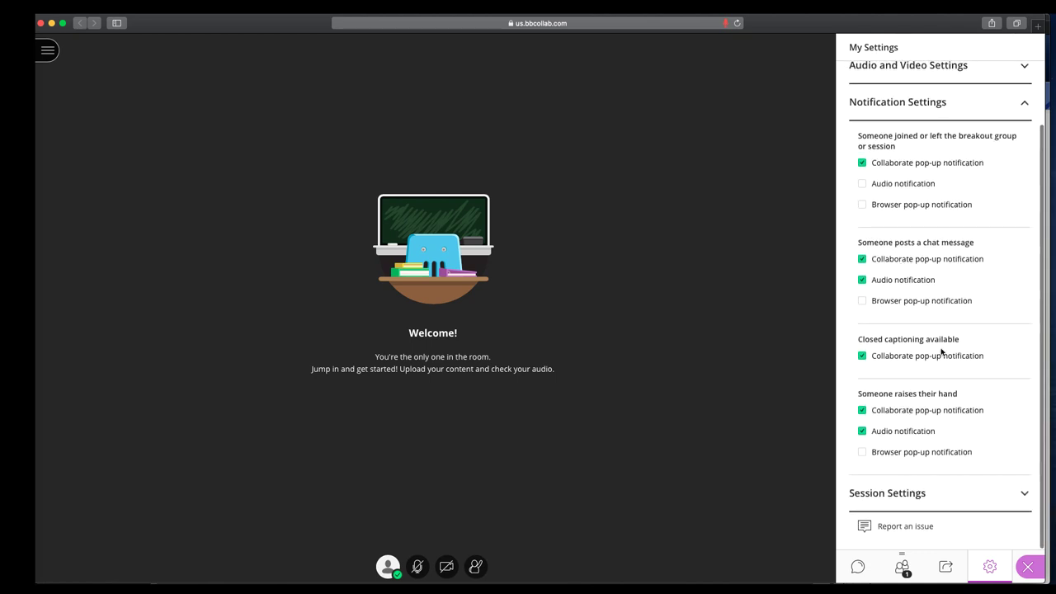
{"action": "left_click", "coordinate": [887, 495]}
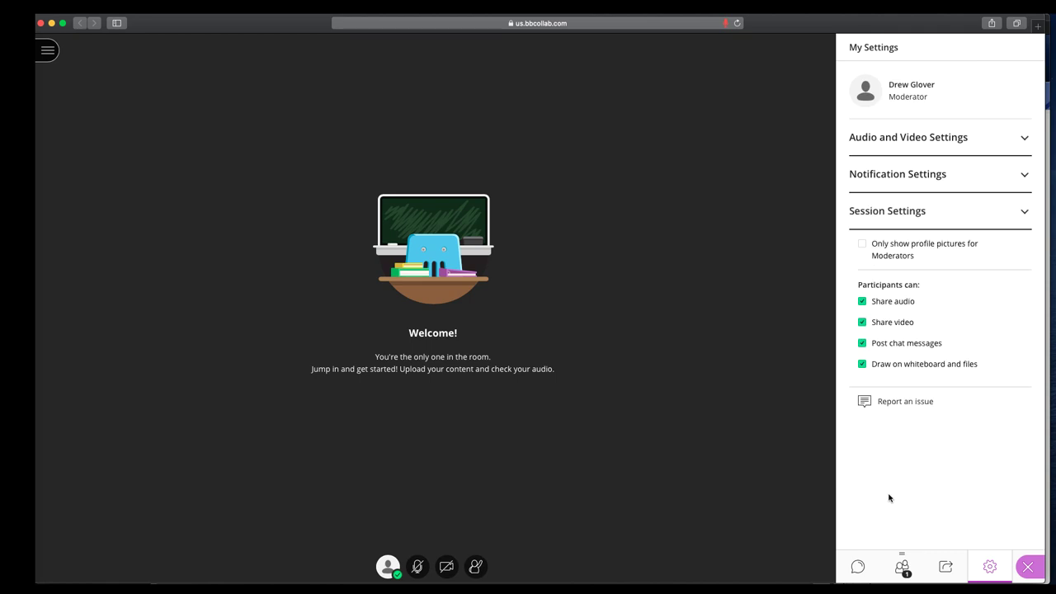